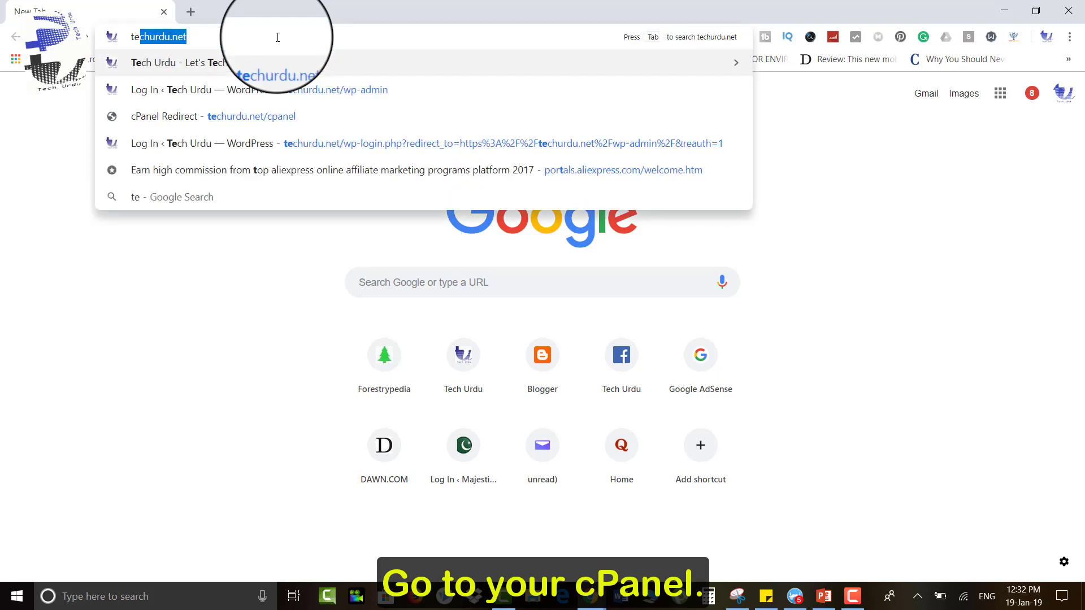
- Load techurdu.net/cpanel in the browser, then open a new blank tab
key(BackSpace)
text(hurdu.net/cpanel)
key(Return)
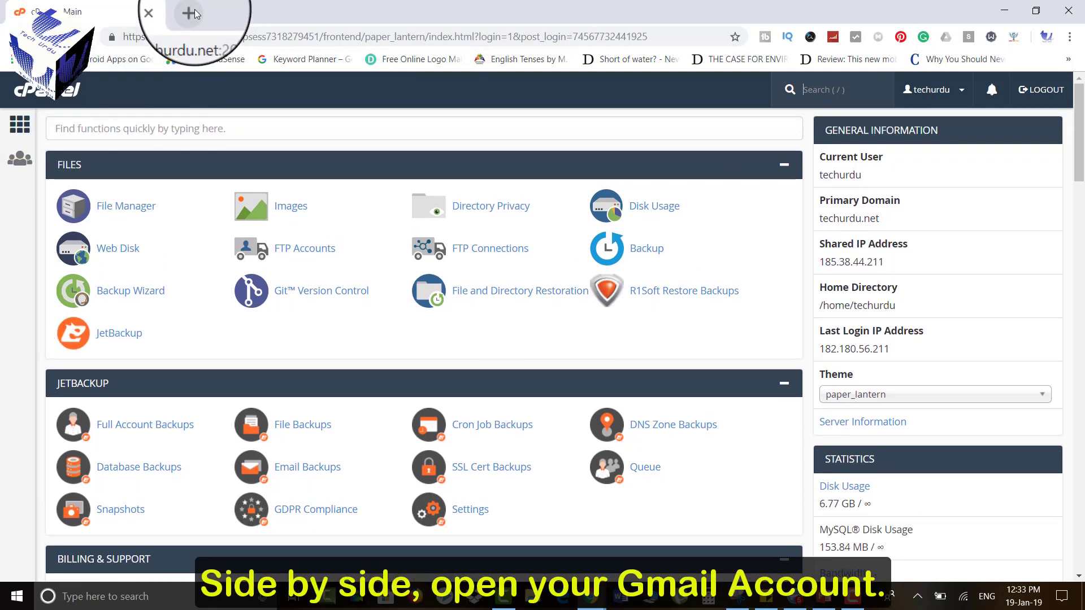
click(189, 12)
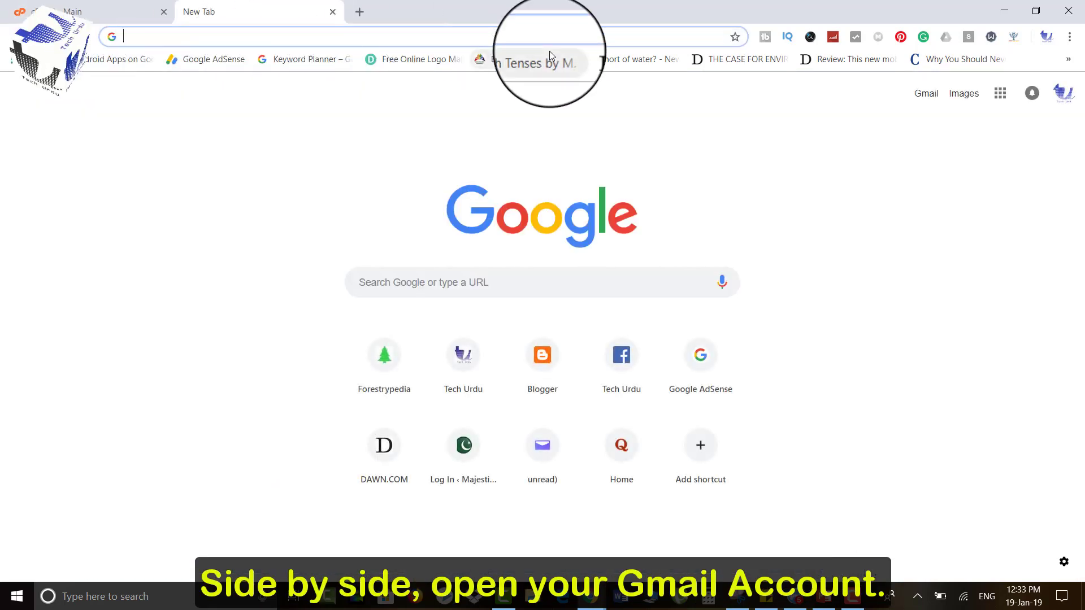
- Open Gmail's full settings at the Accounts and Import section
click(923, 94)
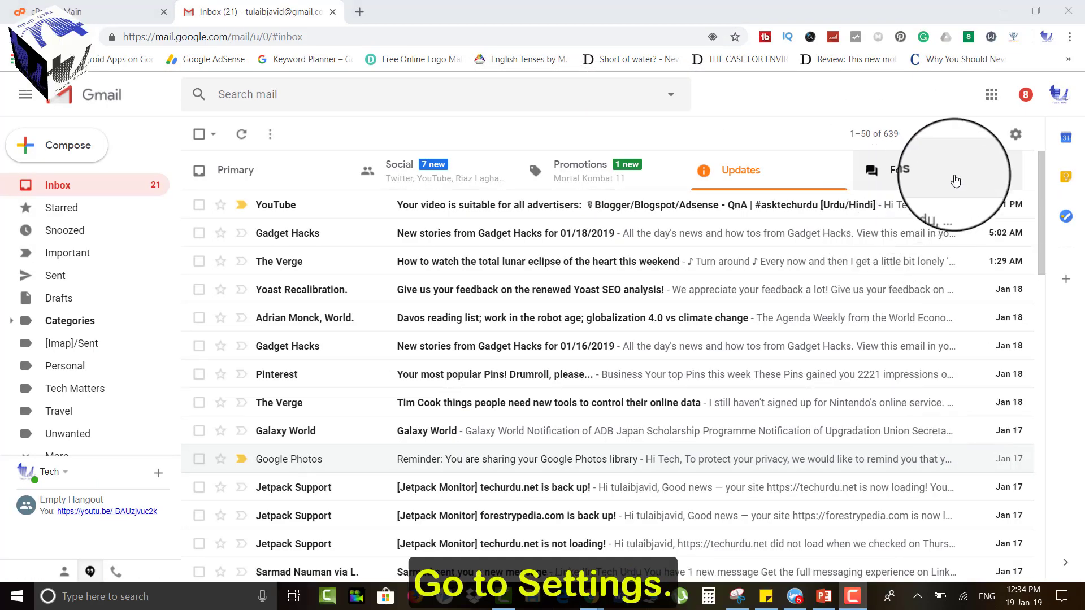
click(1015, 135)
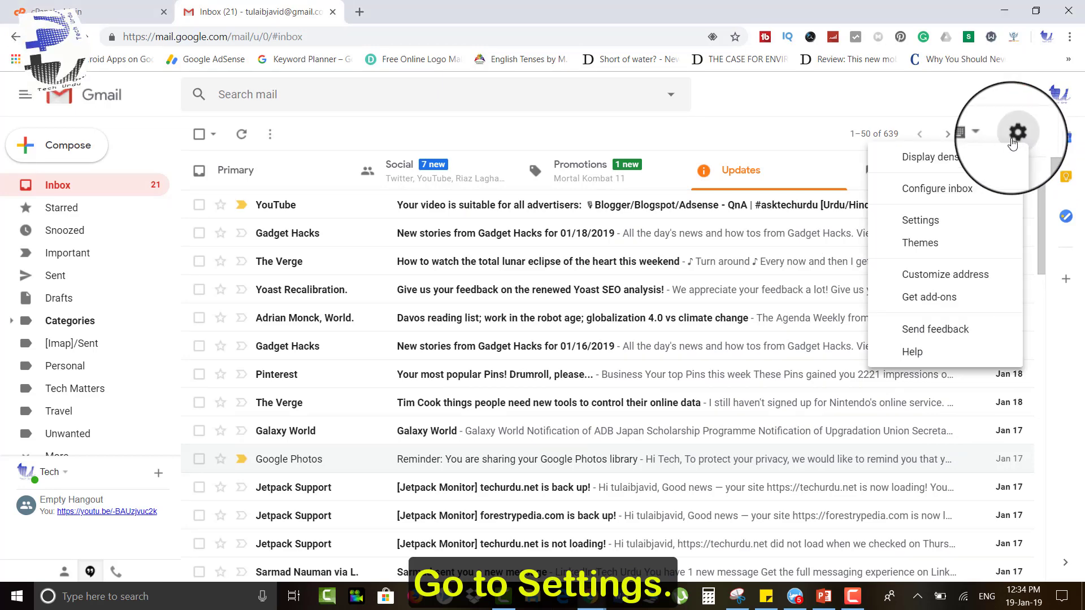
click(925, 224)
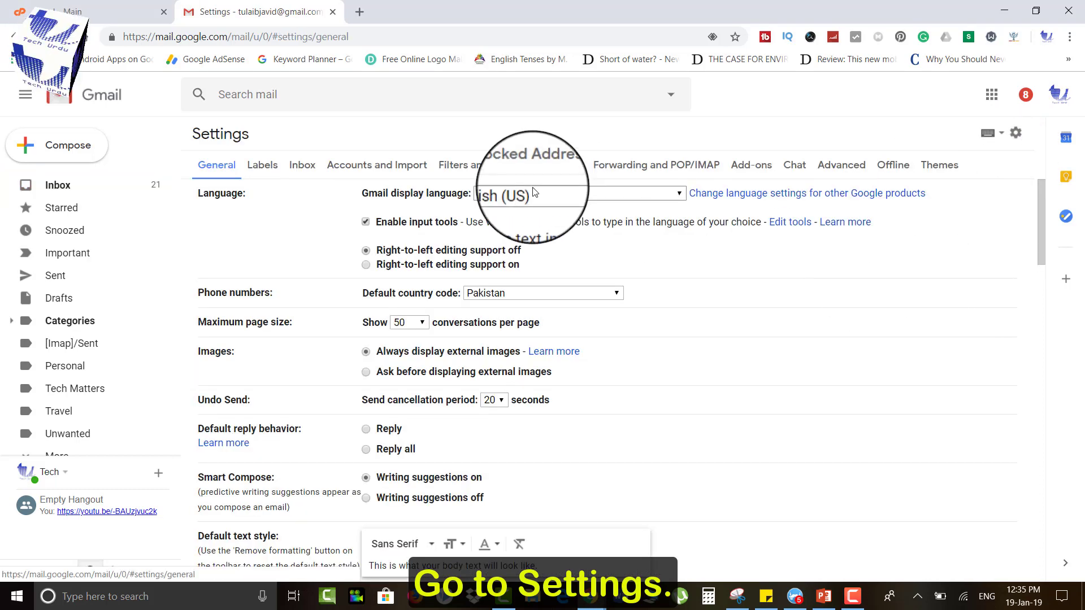
click(397, 166)
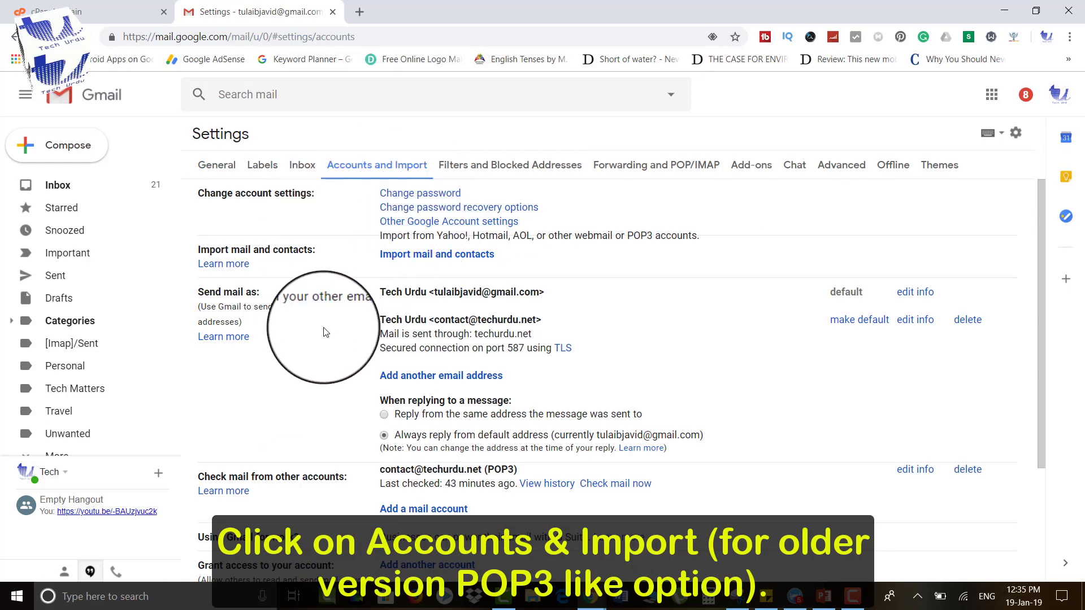
scroll(326, 333, down, 1)
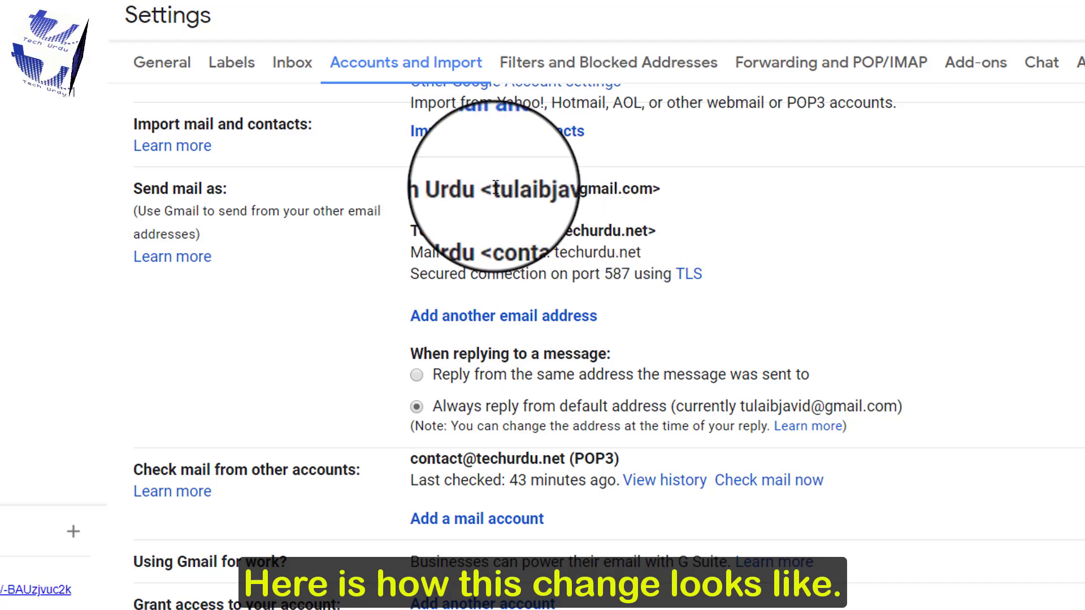
drag(494, 188, 686, 205)
click(683, 198)
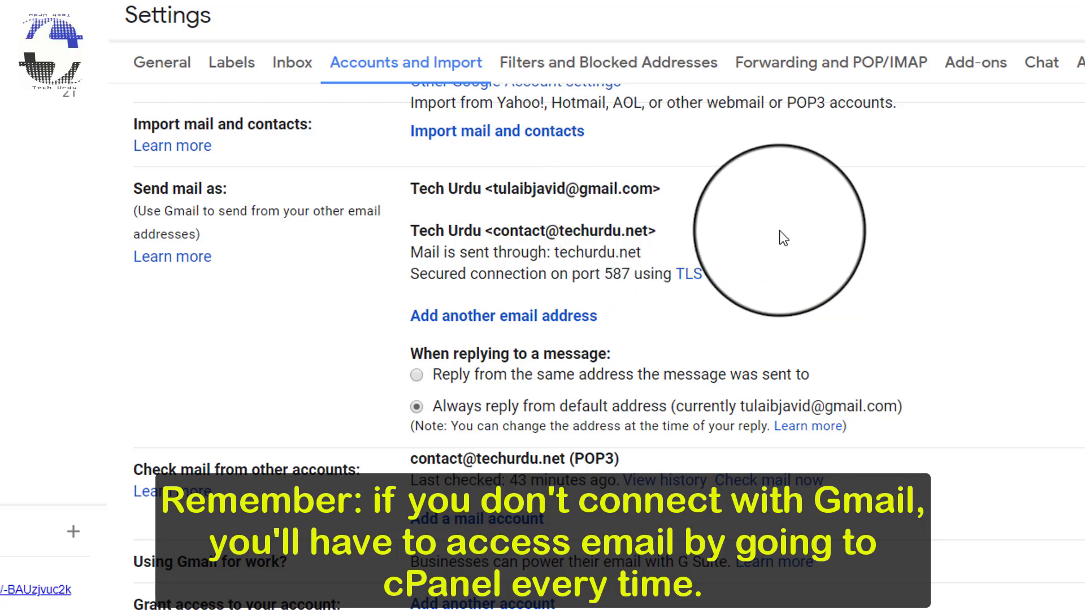
- Start adding another mail account, centre its window, and return to the cPanel tab
scroll(729, 194, down, 3)
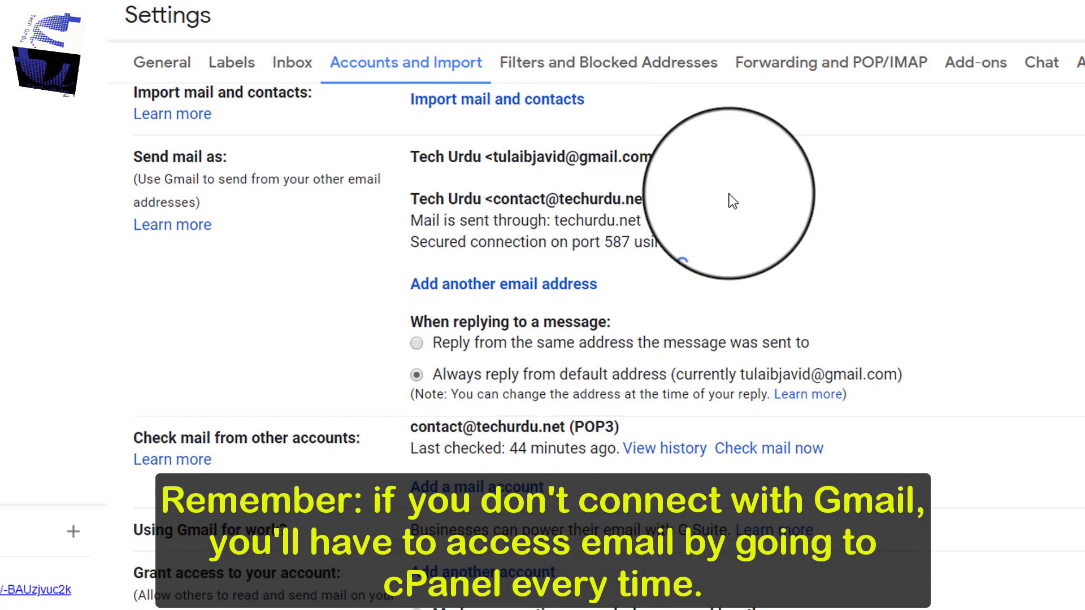
scroll(729, 194, down, 1)
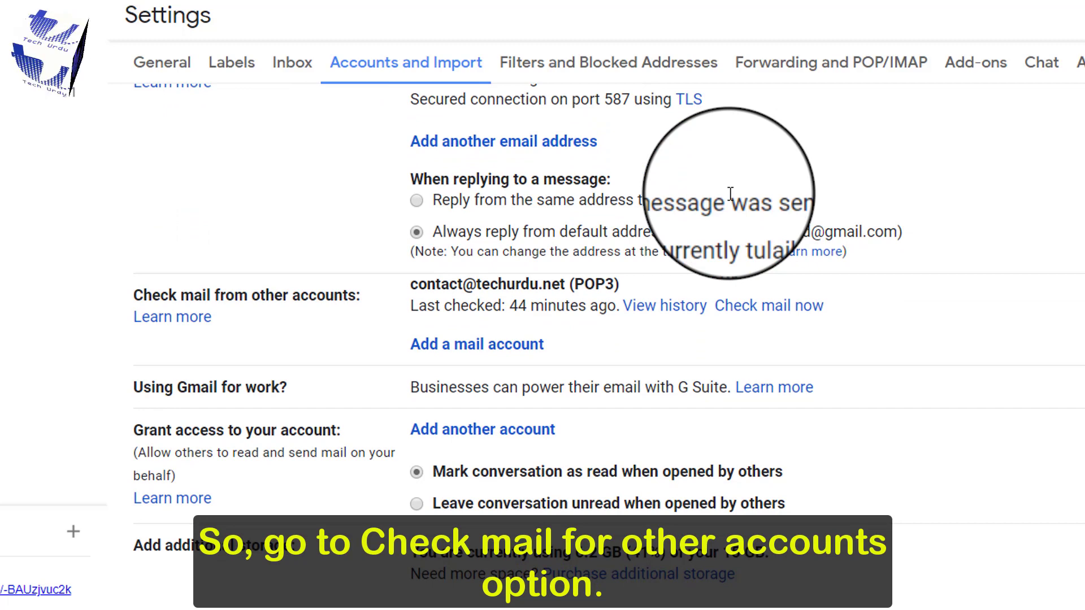
scroll(730, 194, up, 1)
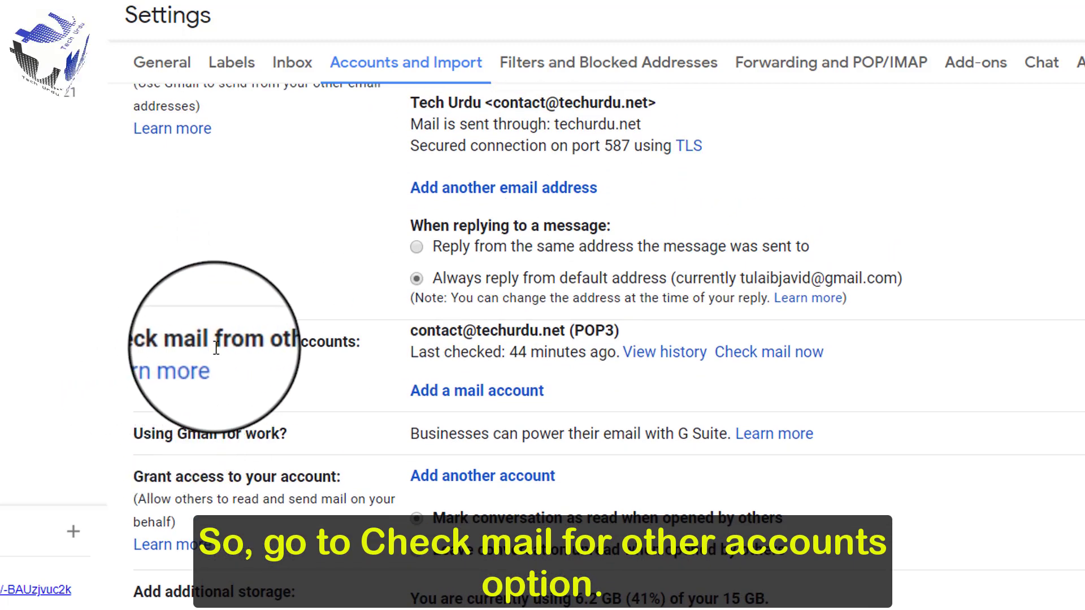
scroll(357, 481, up, 1)
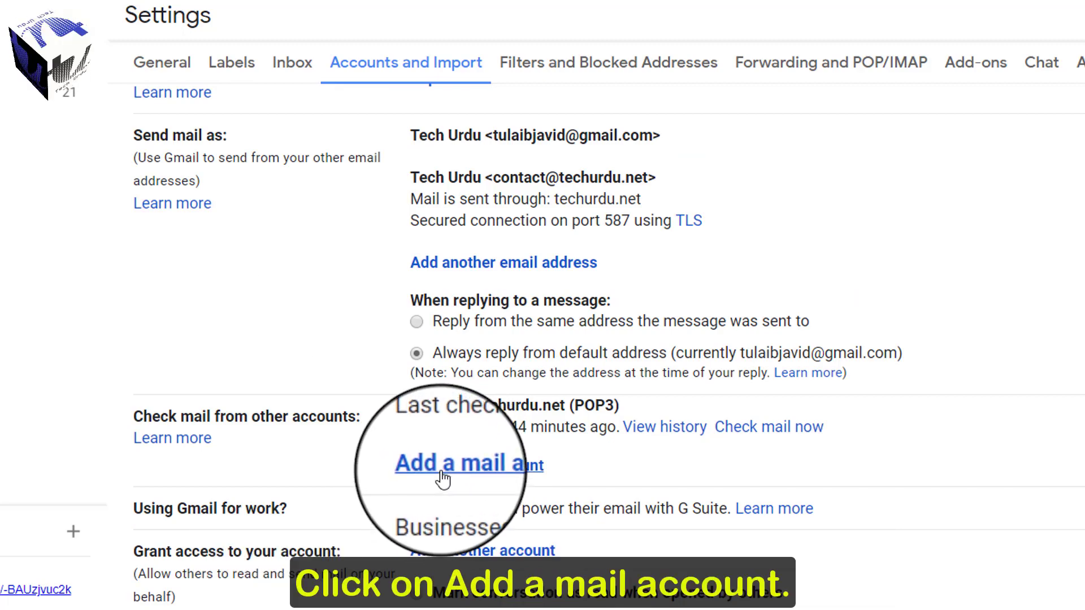
click(506, 477)
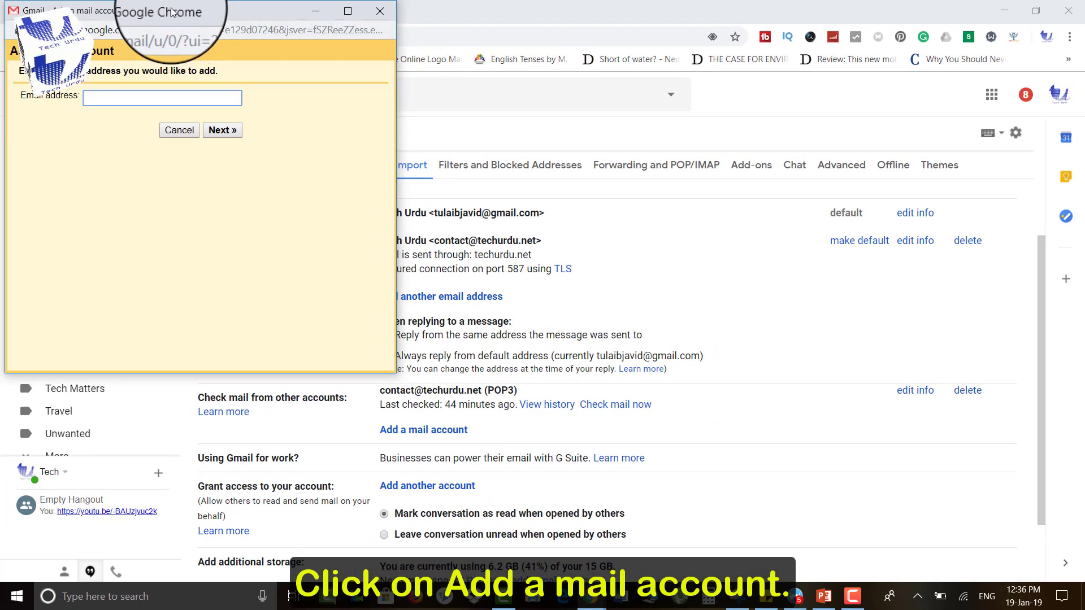
drag(173, 11, 480, 96)
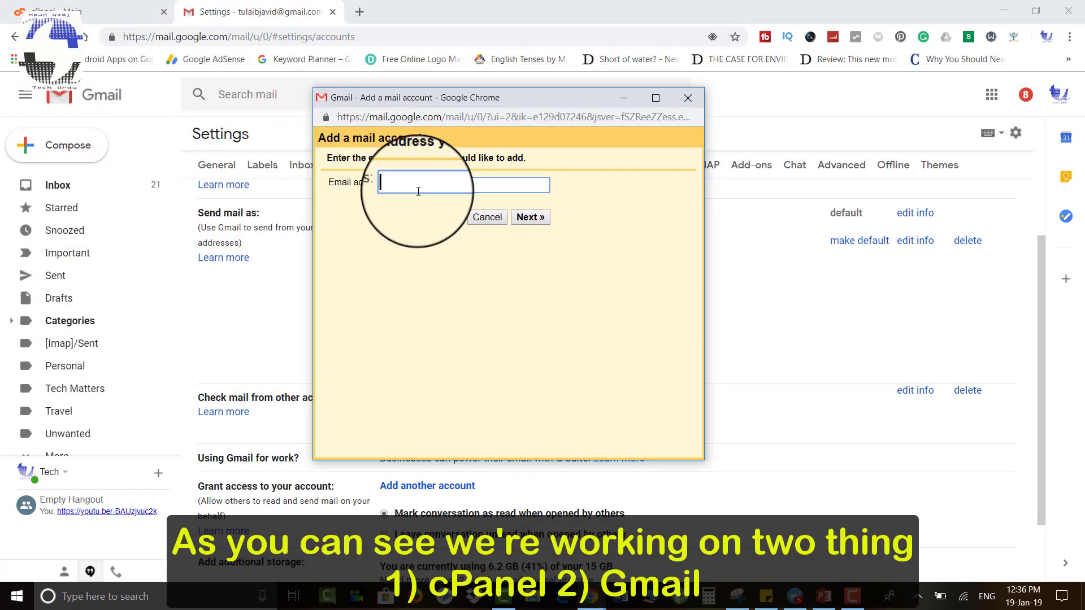
click(93, 13)
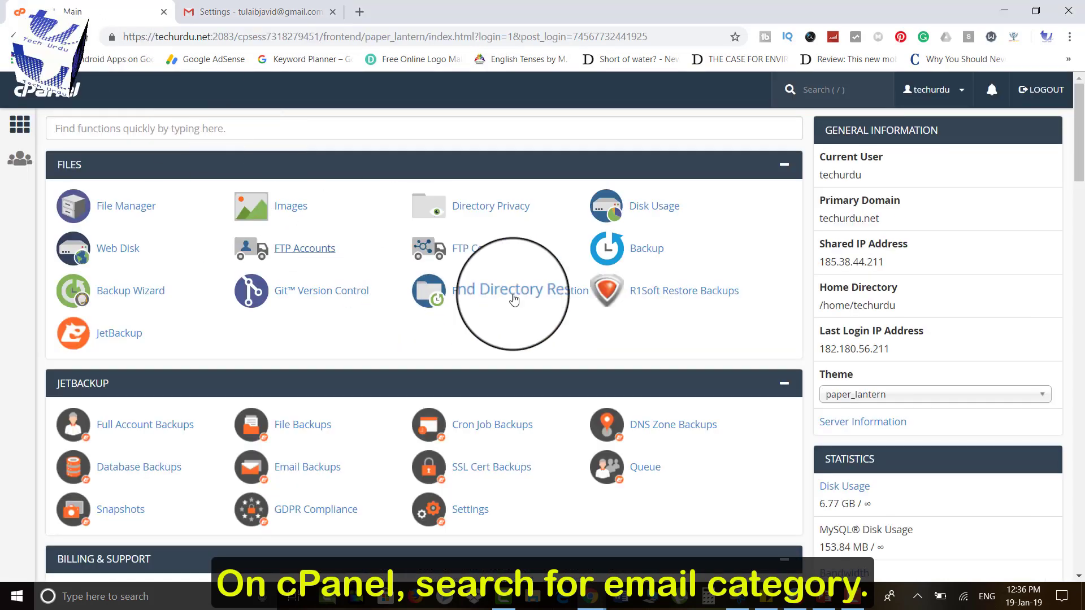
- Open cPanel's Email Accounts list and its Add Email Account form for techurdu.net
scroll(31, 351, down, 10)
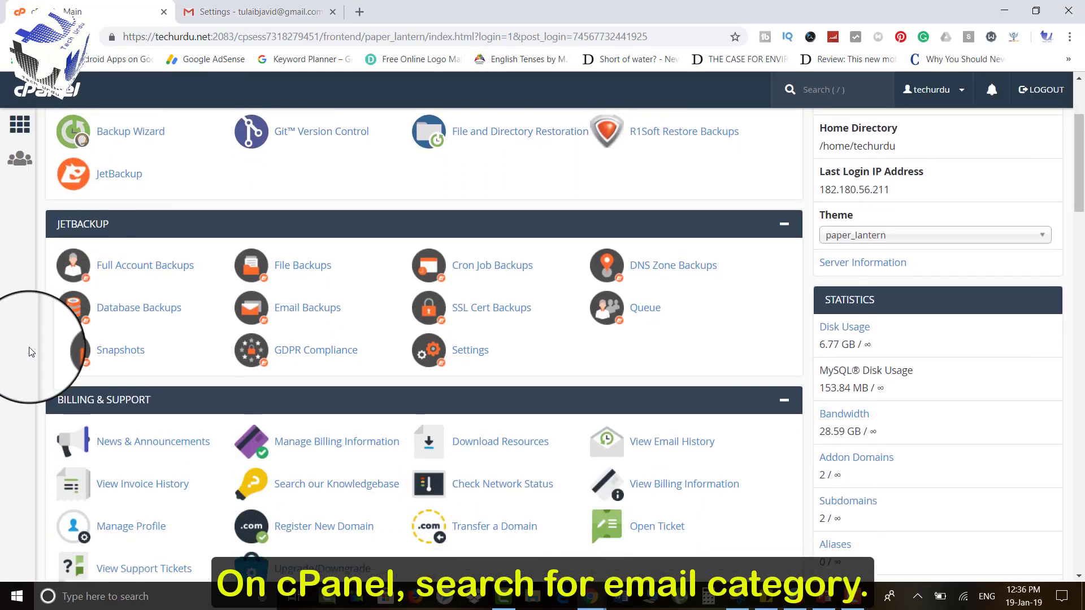
scroll(29, 347, down, 5)
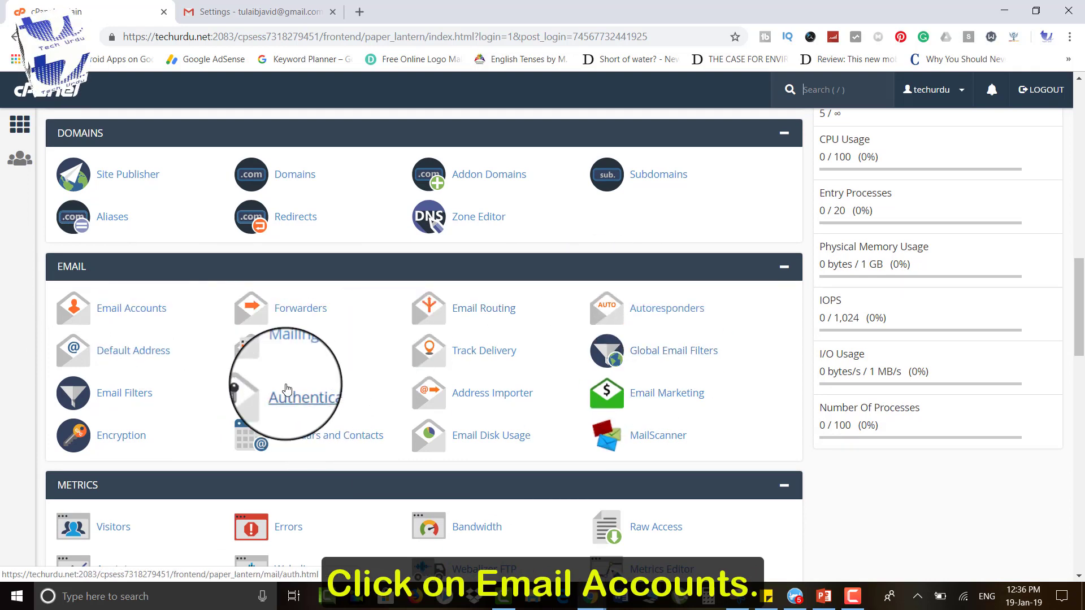
click(134, 310)
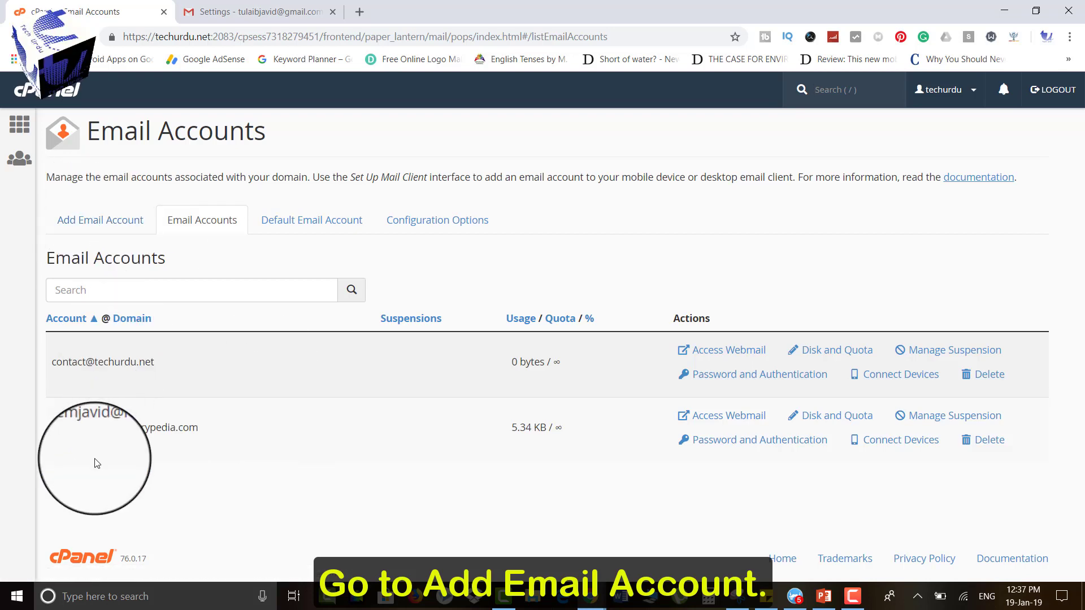
click(94, 220)
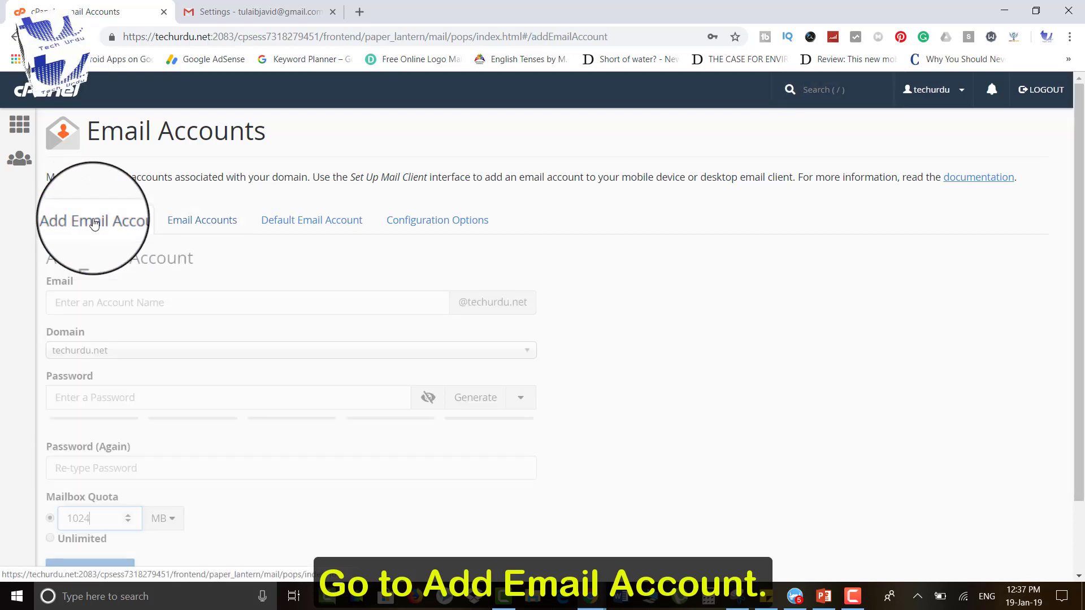
click(136, 294)
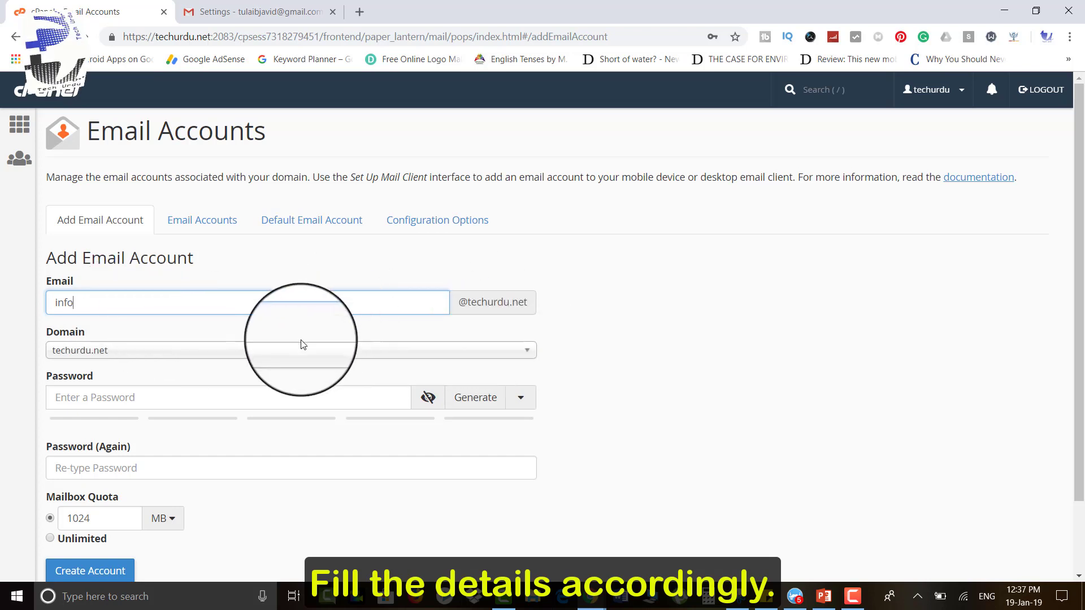
click(498, 355)
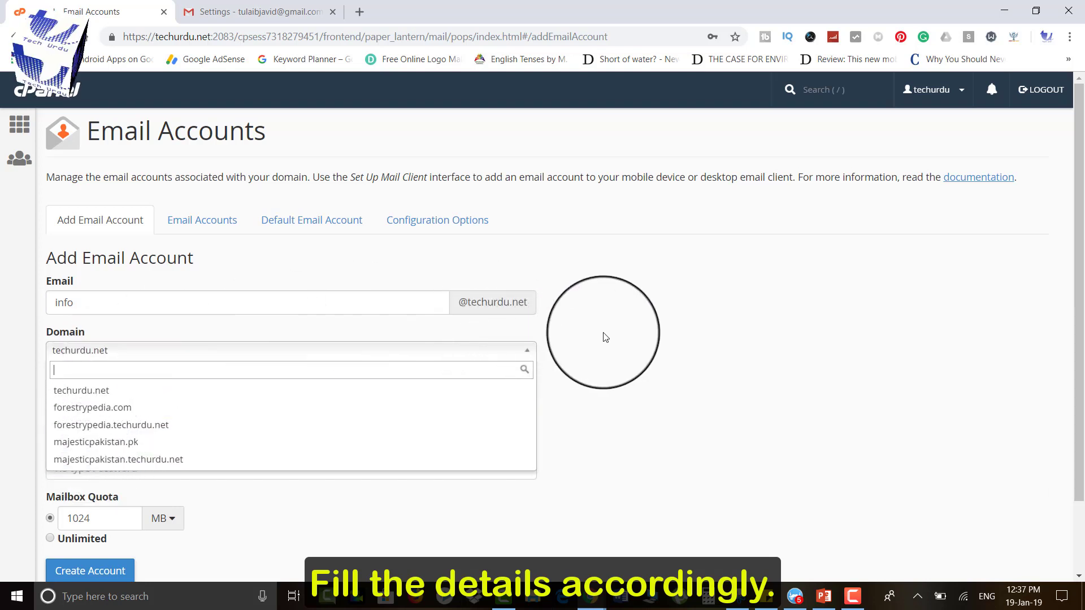
click(603, 337)
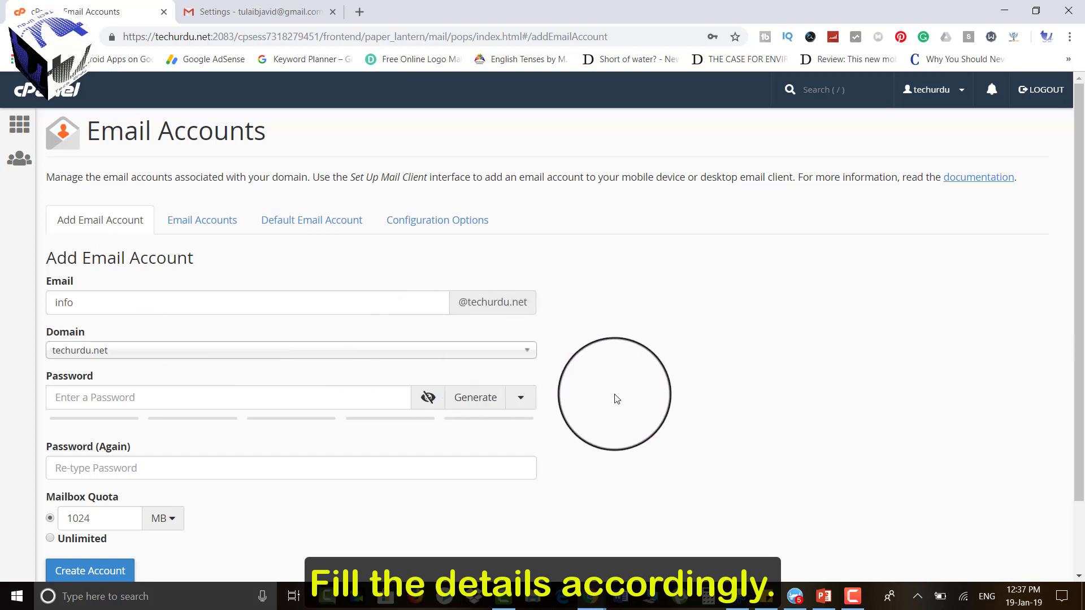
click(167, 397)
key(ctrl+v)
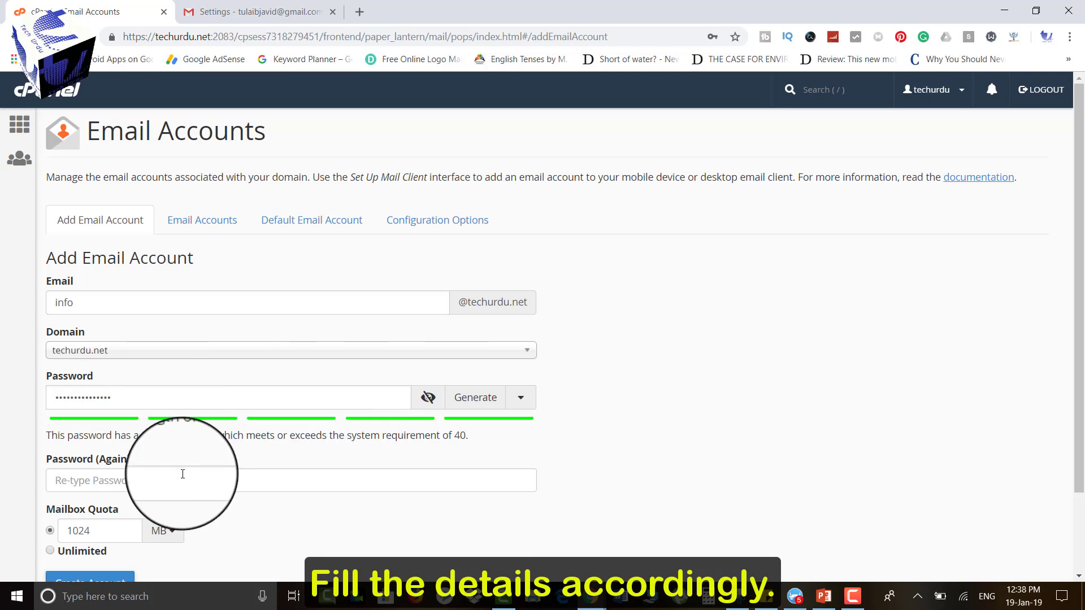
click(183, 481)
key(ctrl+v)
scroll(649, 494, down, 2)
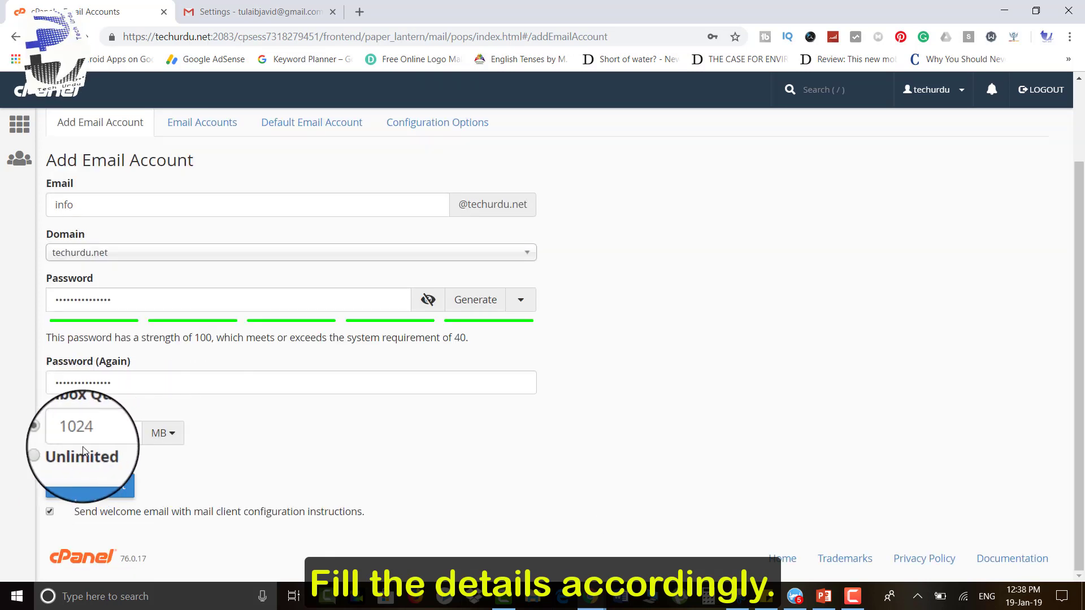
click(48, 452)
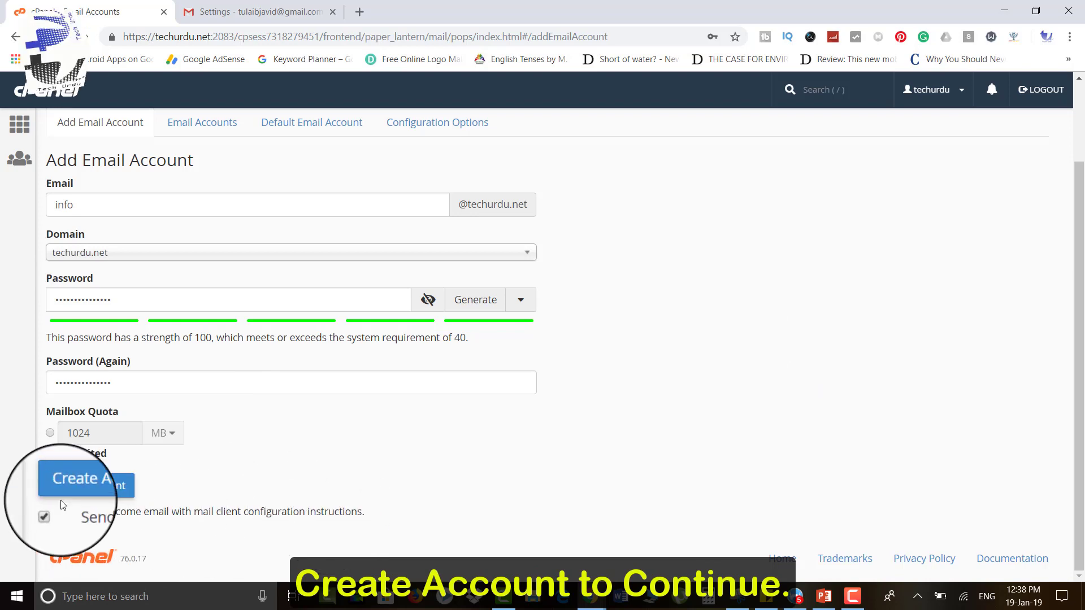
click(79, 493)
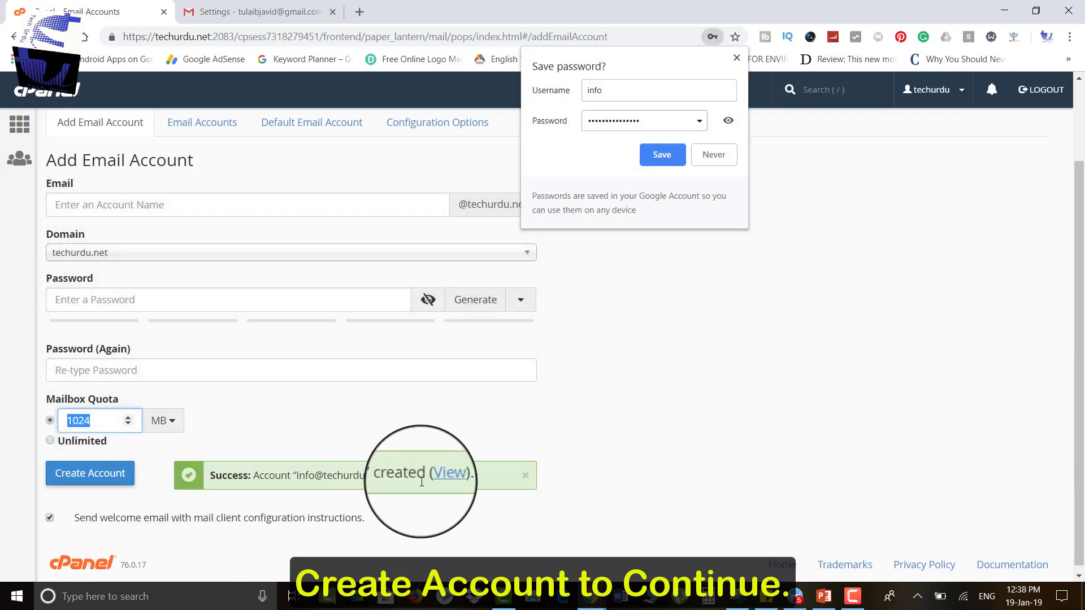
click(439, 476)
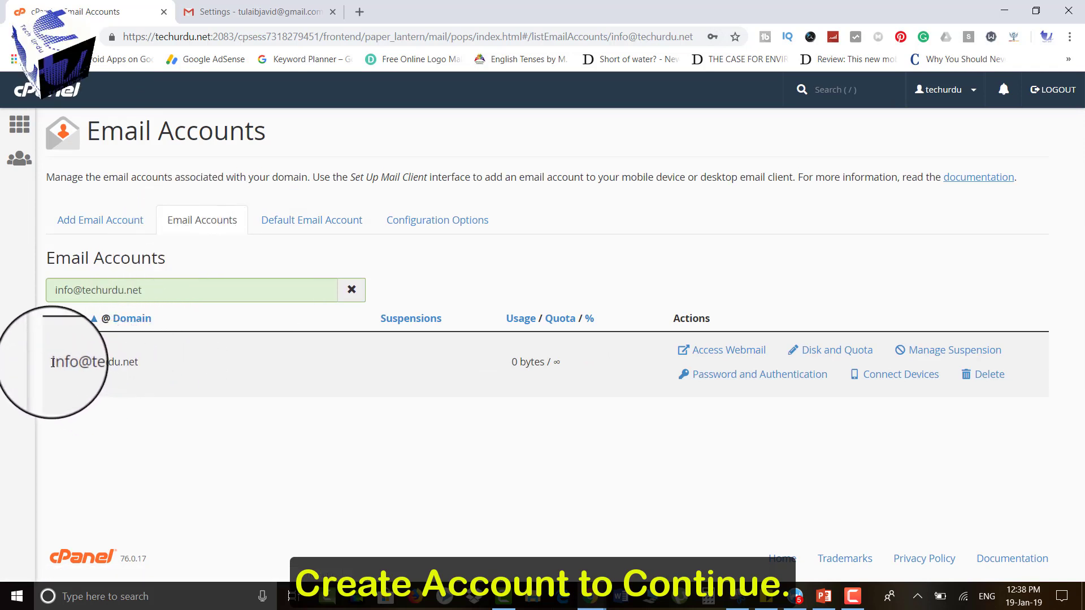
drag(53, 362, 135, 362)
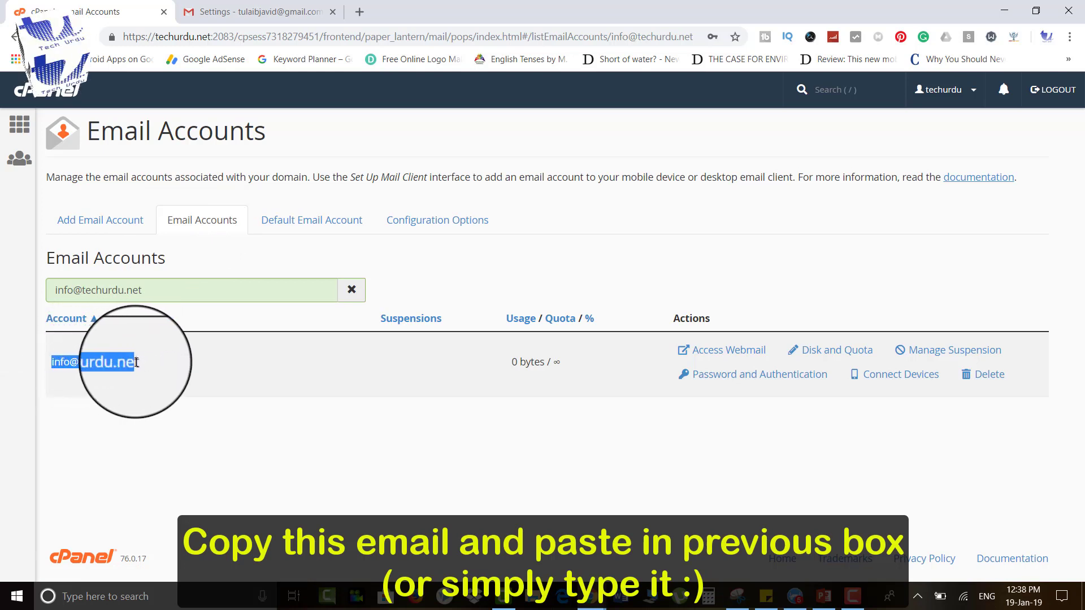
right_click(110, 363)
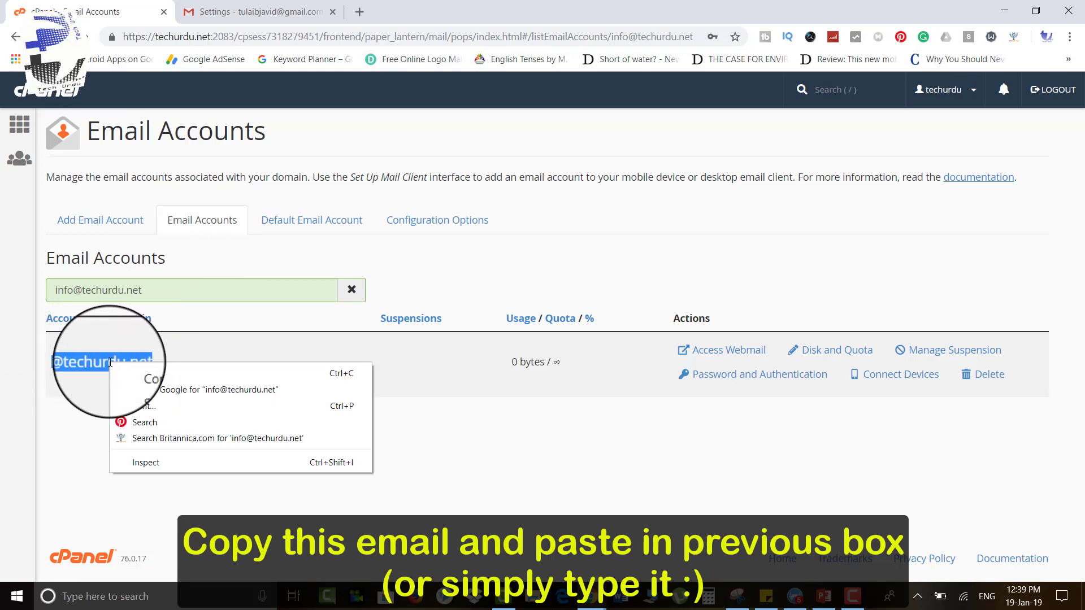
click(246, 14)
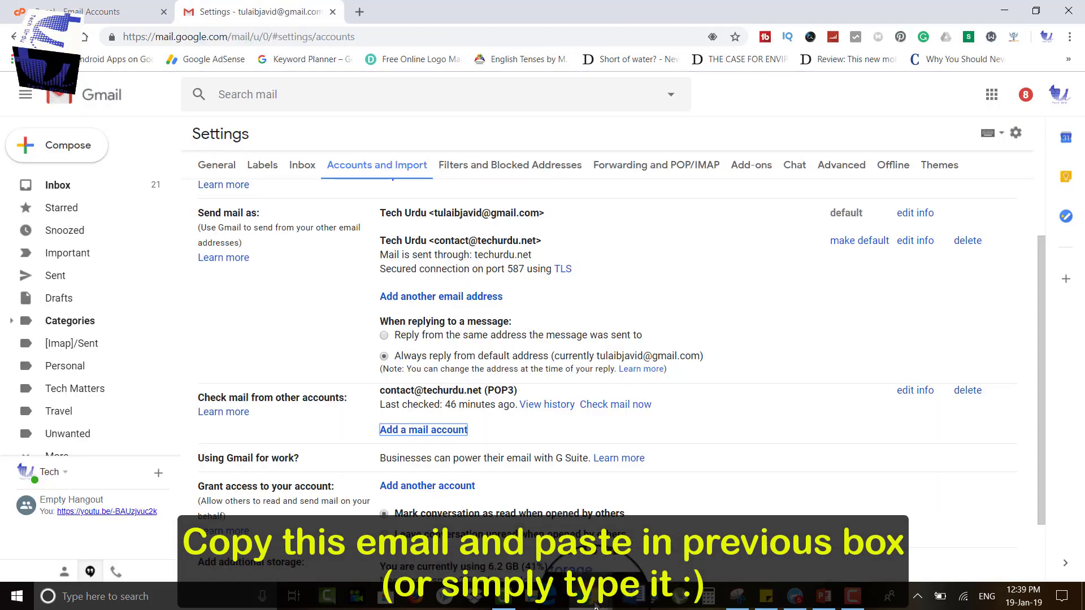
click(706, 522)
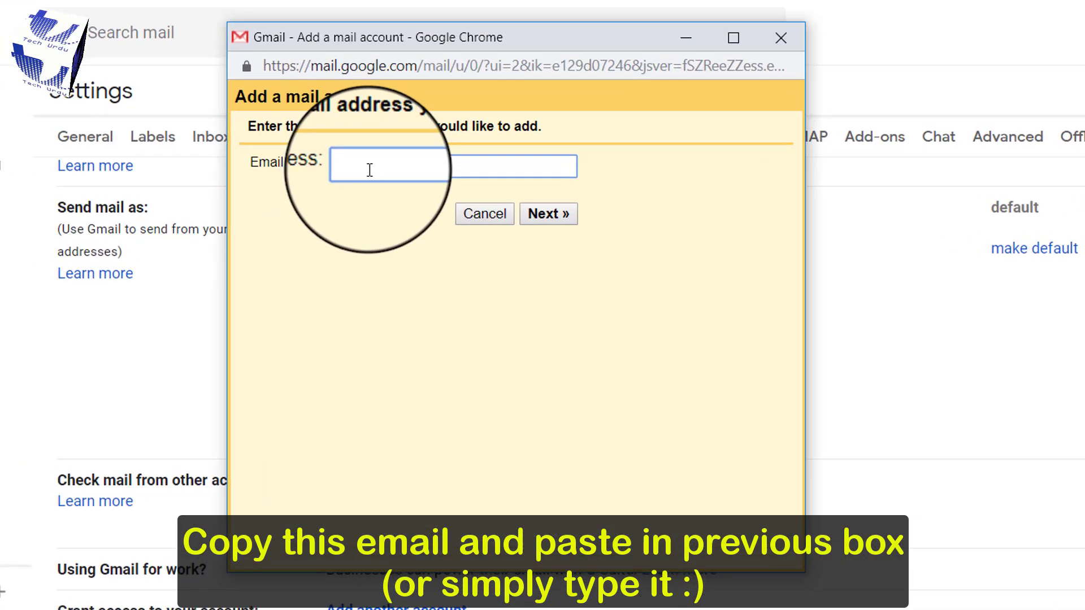
right_click(373, 170)
click(390, 325)
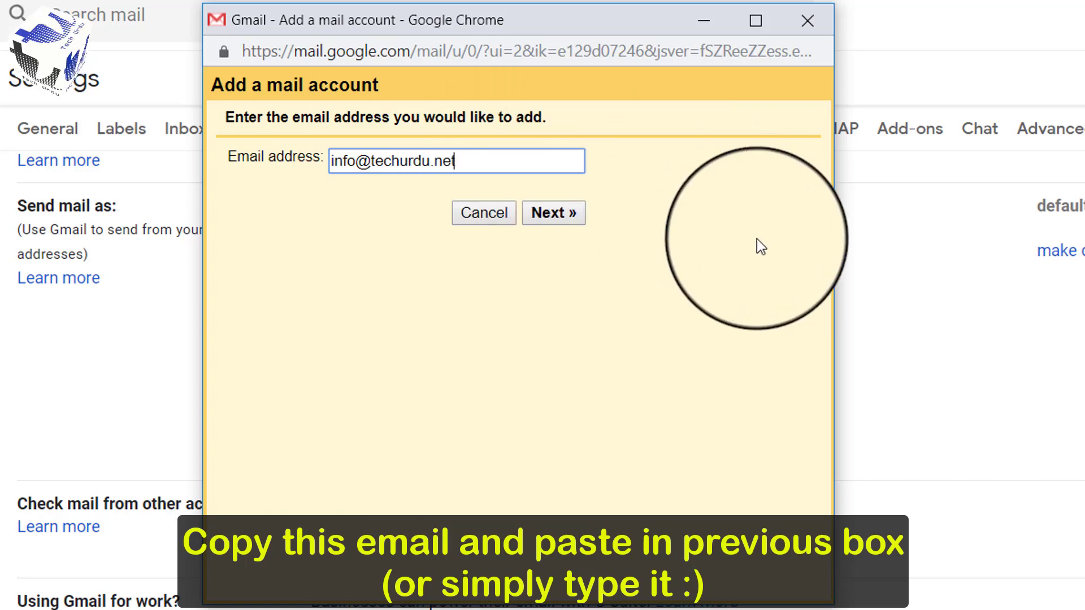
click(564, 218)
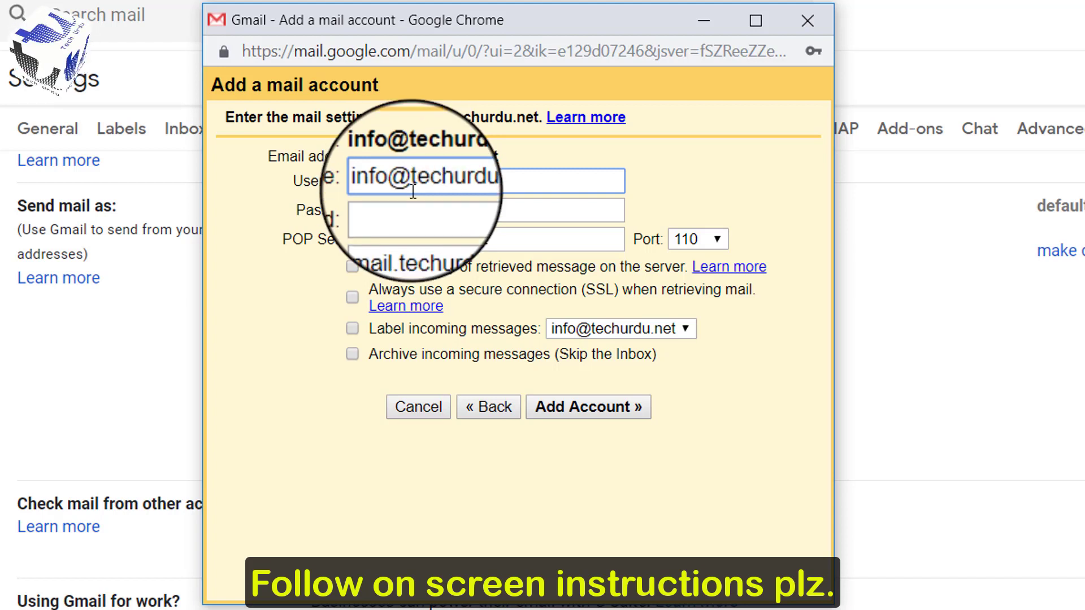
click(413, 209)
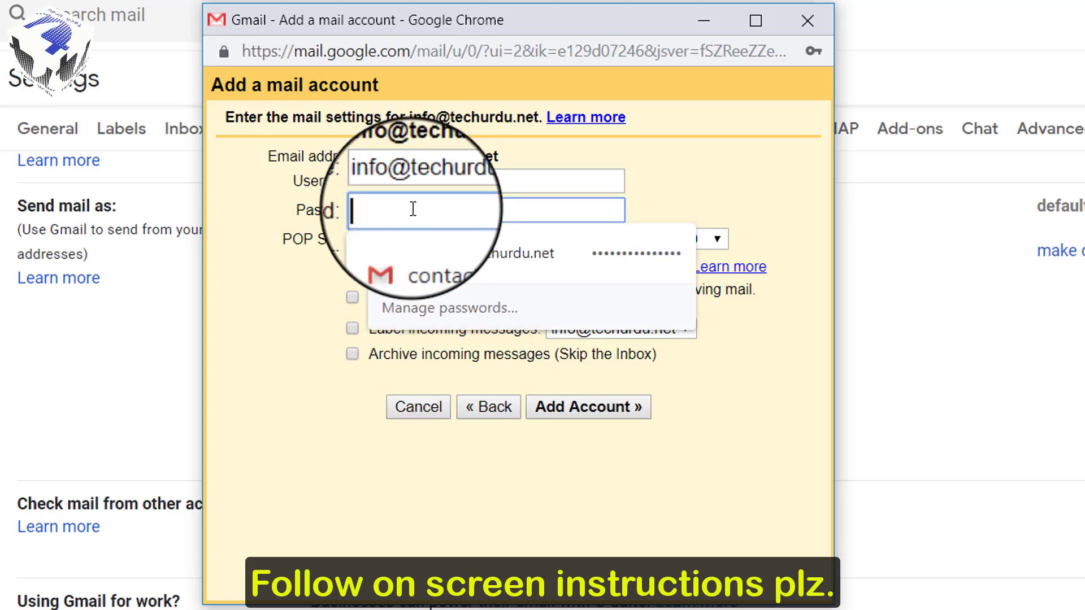
click(419, 253)
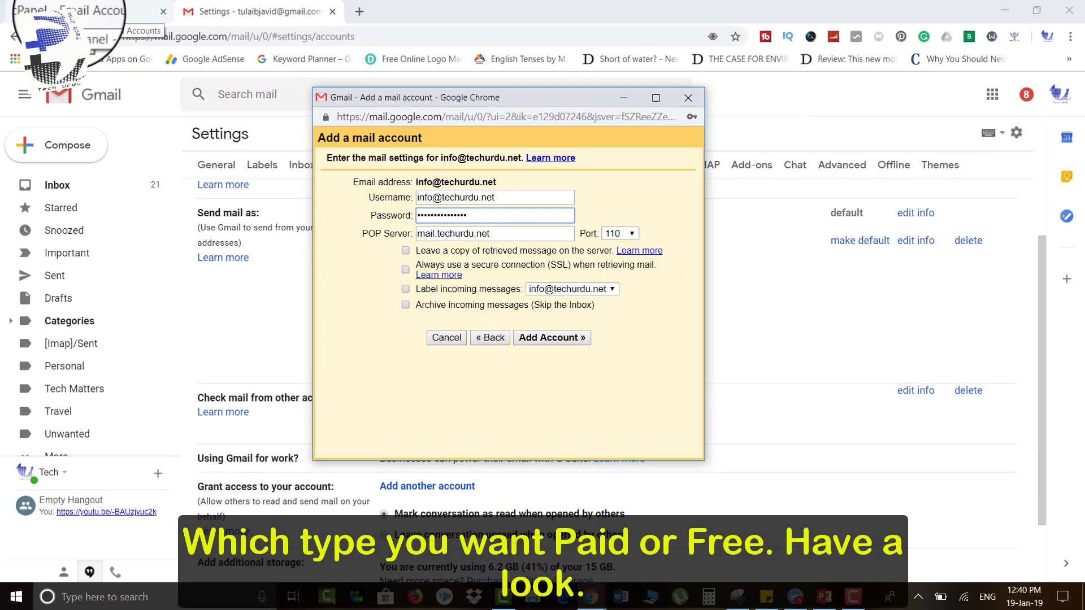
click(70, 12)
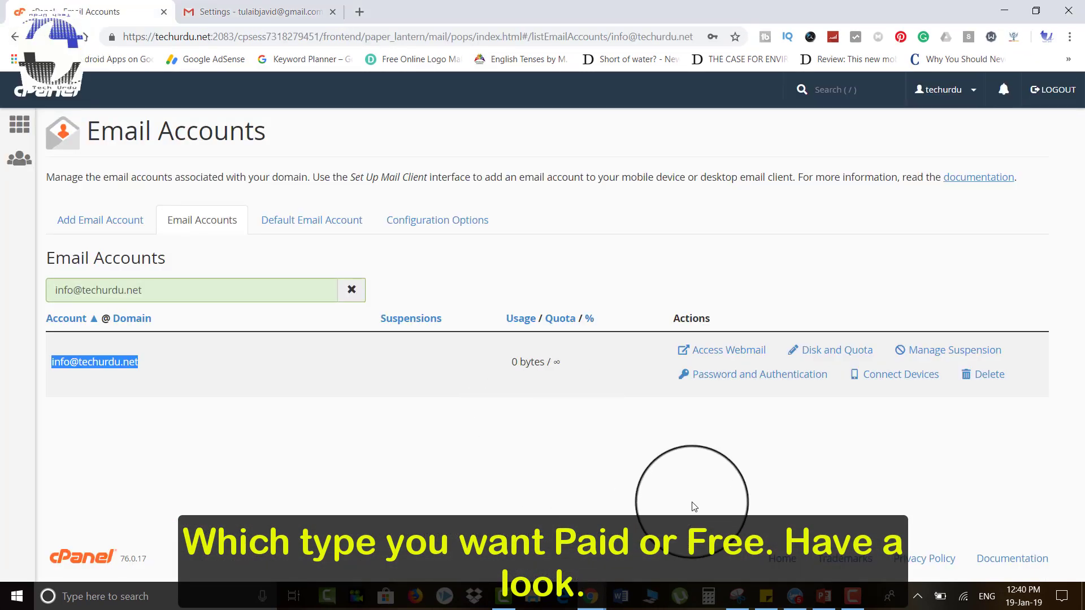
click(534, 491)
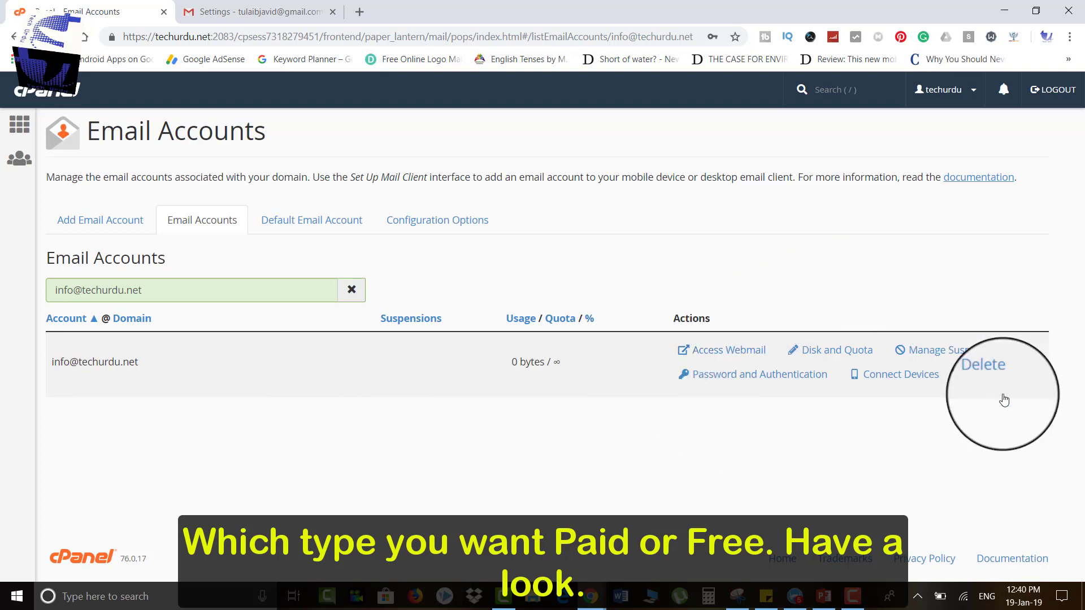
click(890, 380)
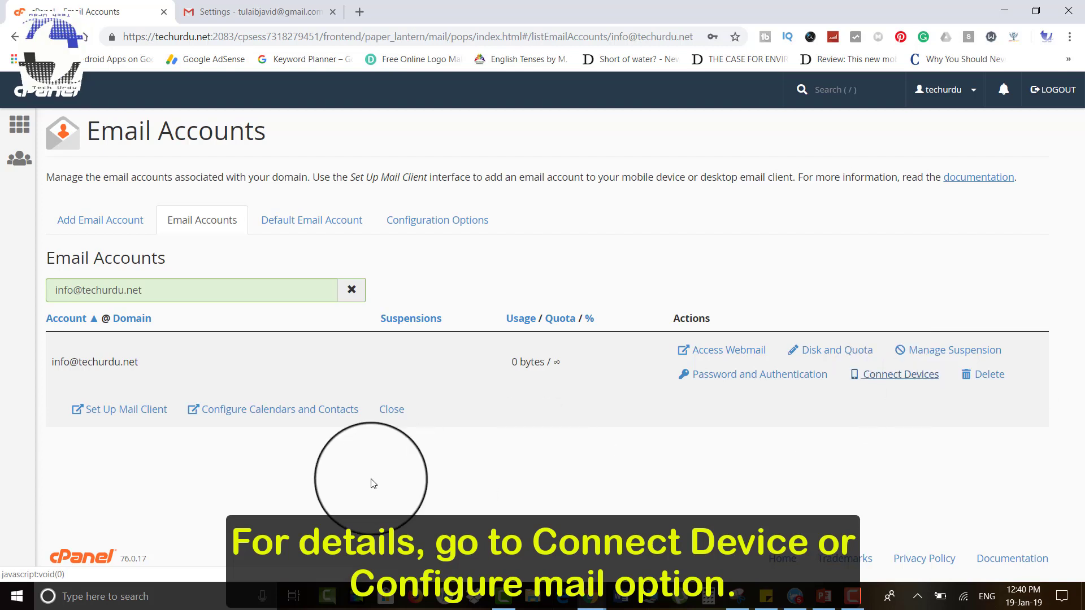
click(127, 418)
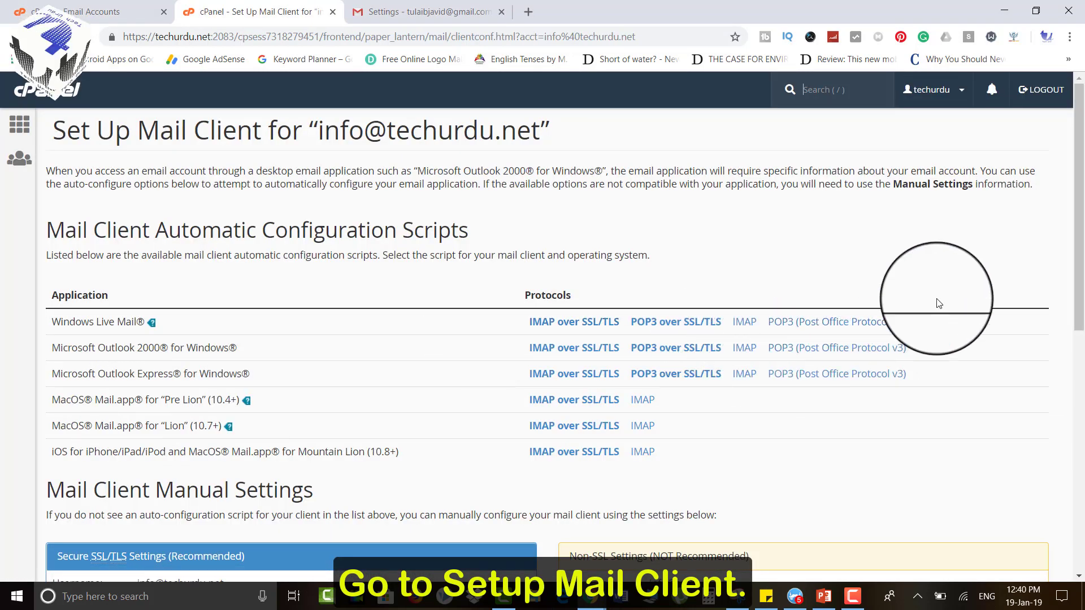
- In Mail Client Manual Settings, mark the SSL POP3 port 995 and non-SSL port 110
scroll(937, 303, down, 3)
scroll(938, 304, down, 3)
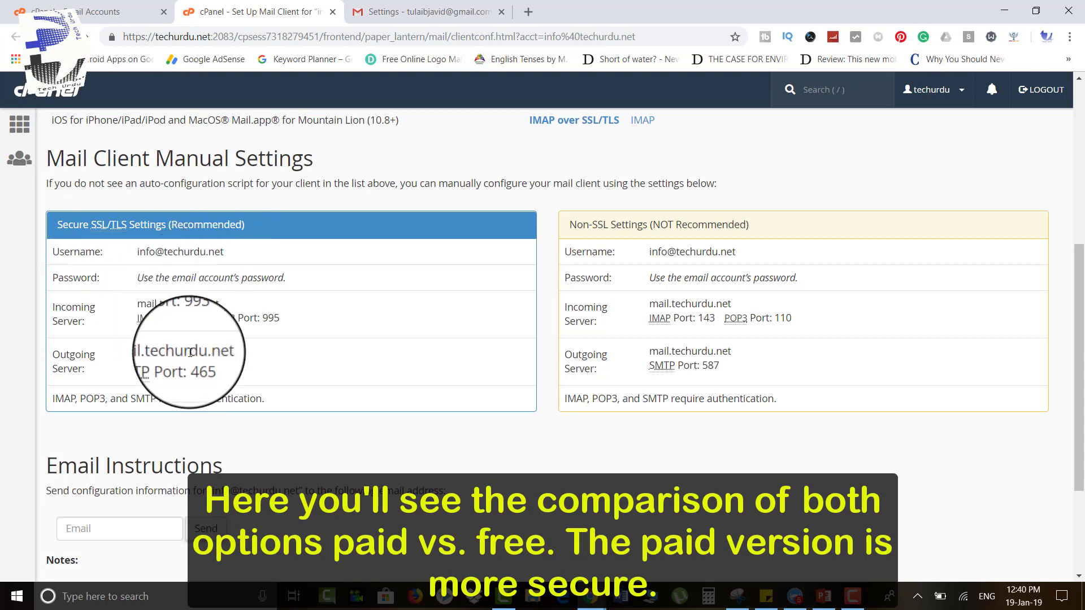
scroll(148, 350, up, 5)
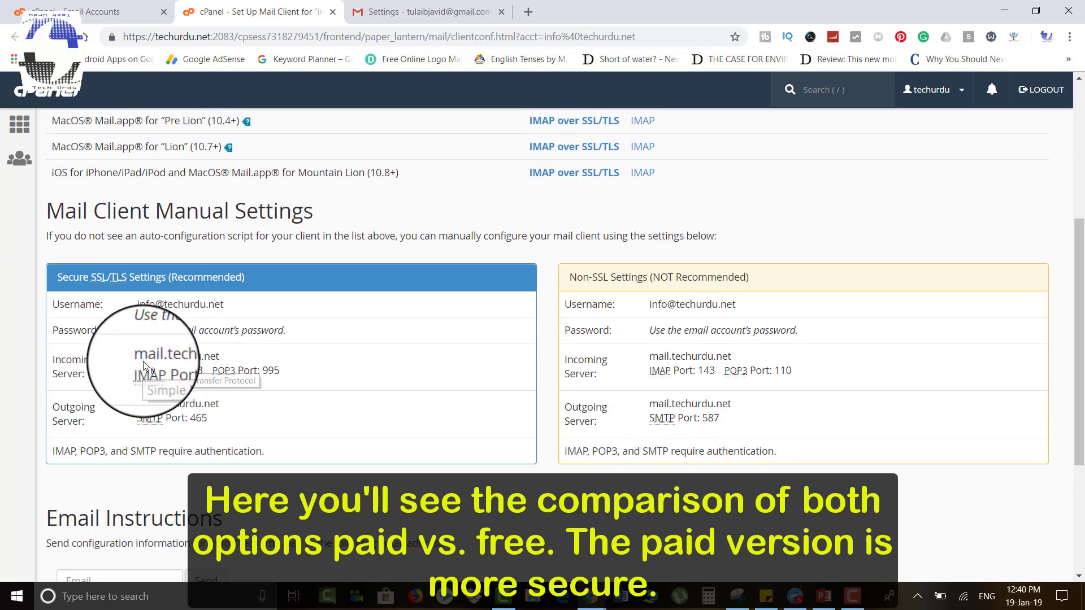
scroll(116, 229, up, 2)
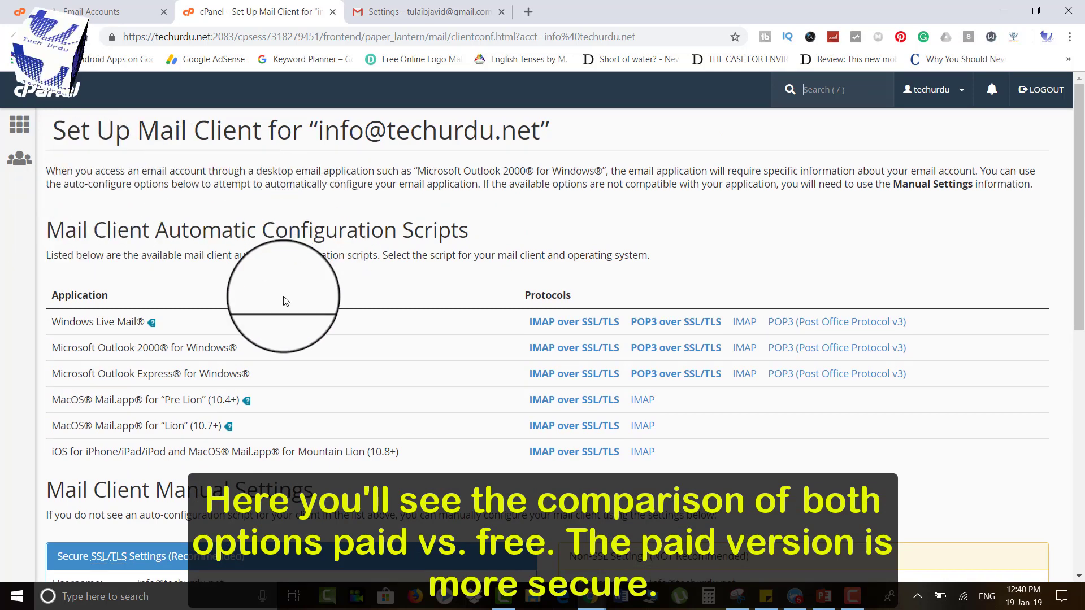
scroll(286, 300, down, 8)
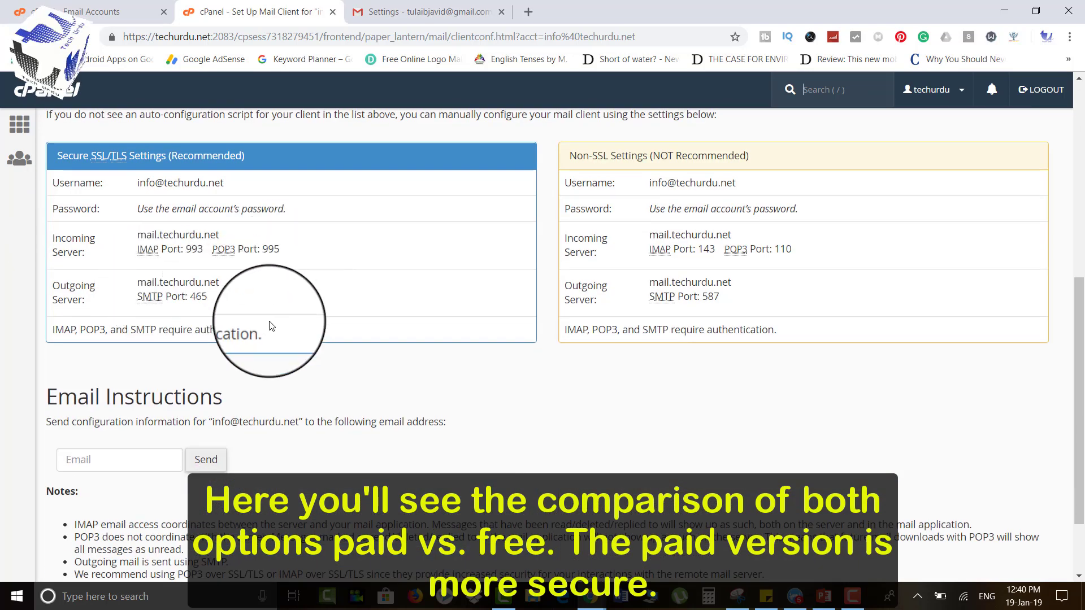
scroll(170, 308, up, 2)
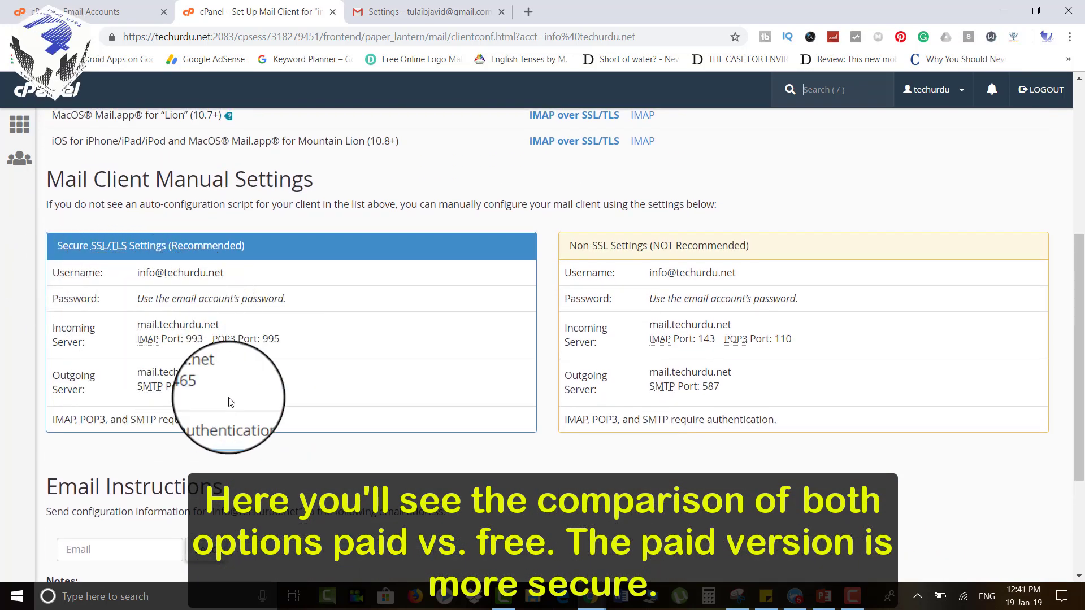
scroll(226, 396, down, 1)
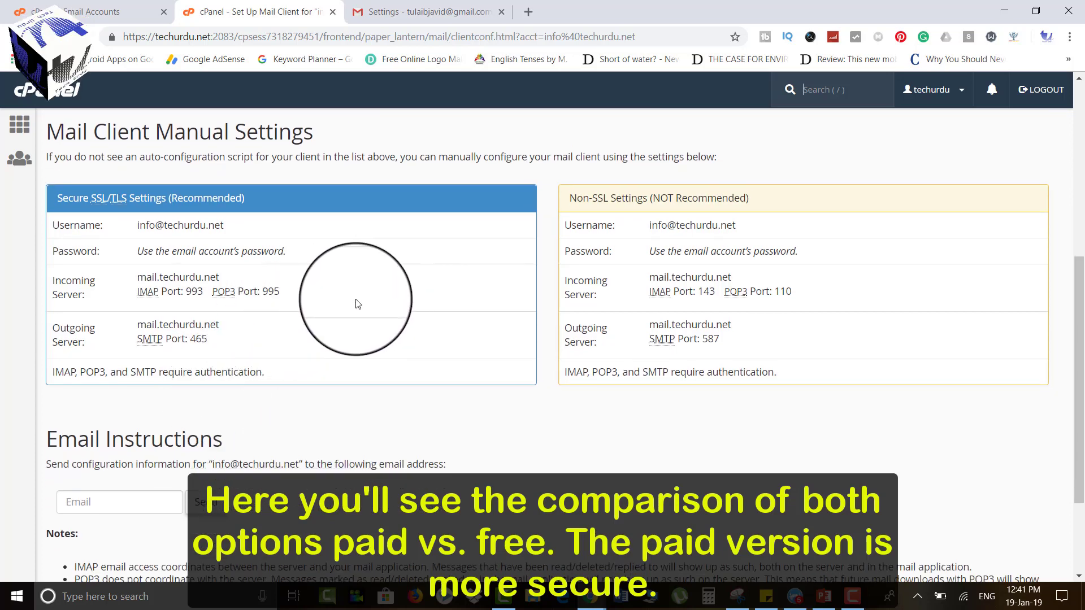
scroll(491, 444, down, 2)
scroll(491, 438, up, 4)
scroll(452, 356, down, 1)
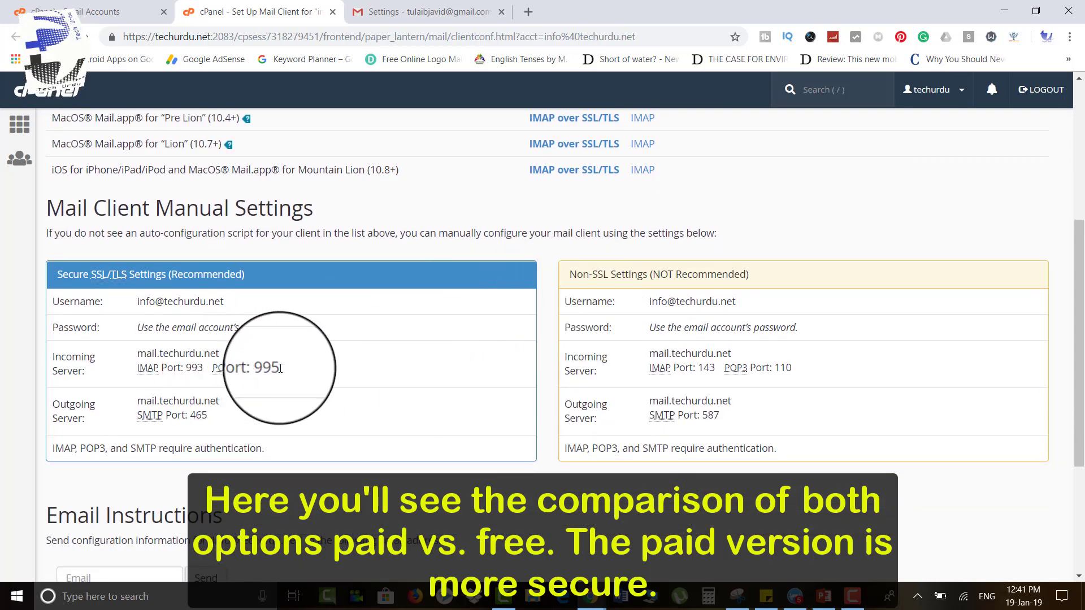
drag(277, 368, 270, 369)
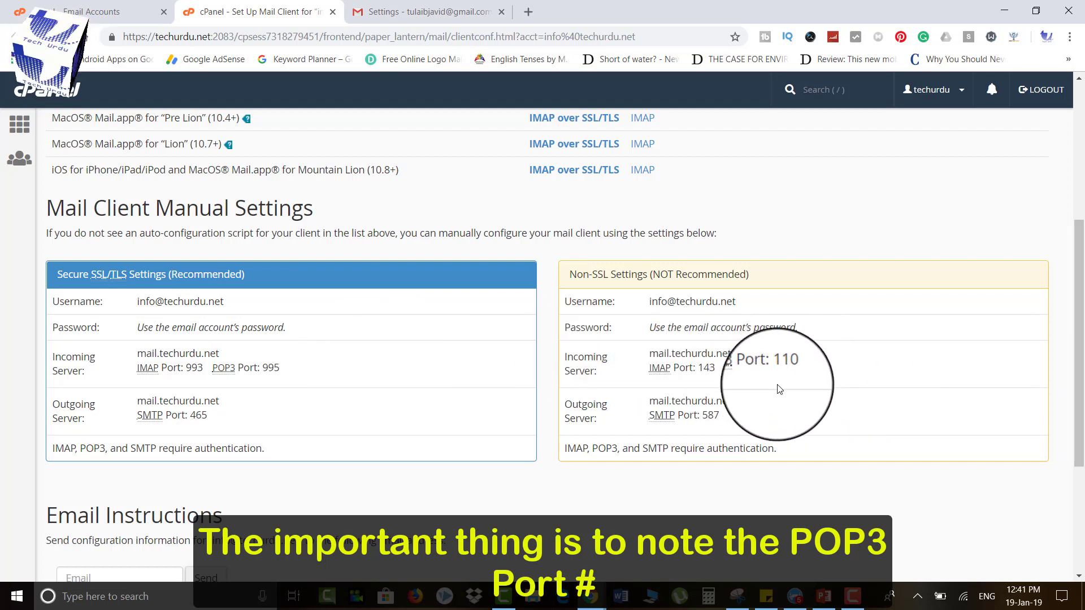
drag(787, 367, 783, 367)
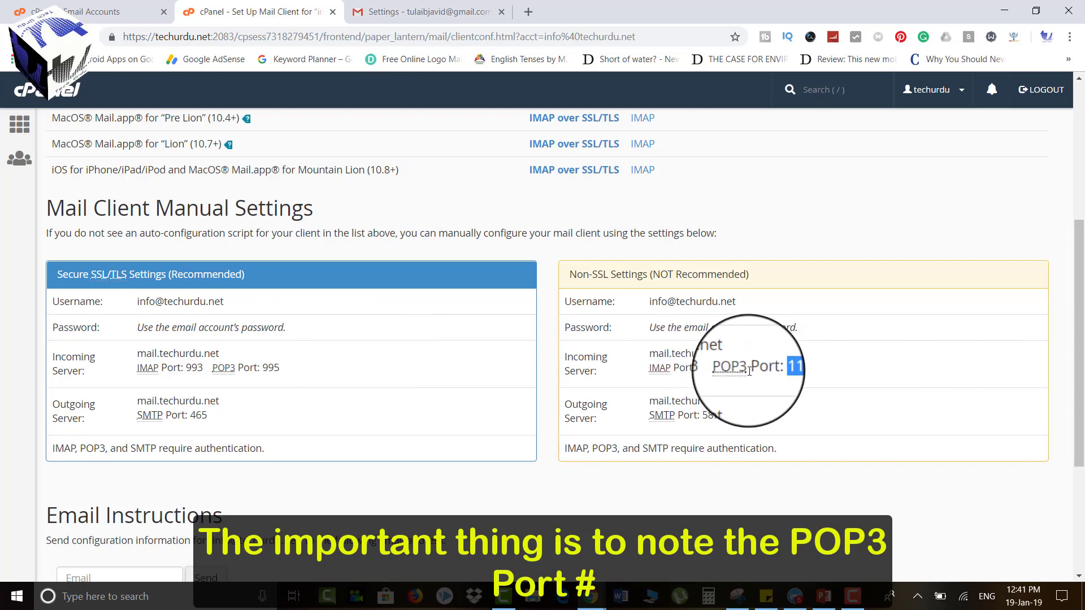
- Bring Gmail's Add a mail account window back to the front
scroll(749, 371, down, 1)
scroll(749, 371, down, 1)
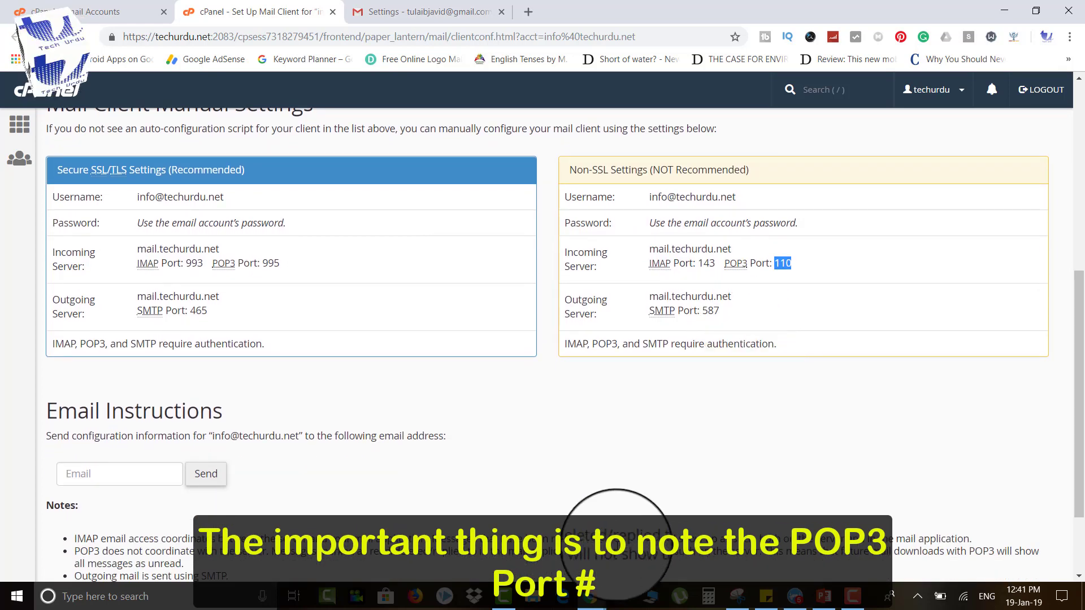
click(599, 597)
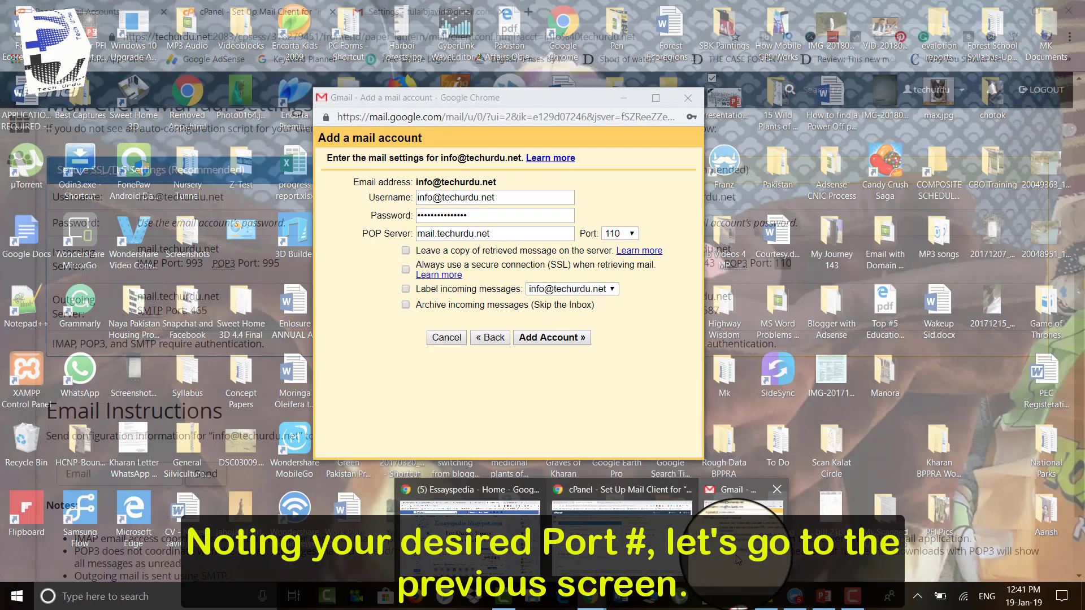
click(743, 537)
drag(569, 100, 542, 177)
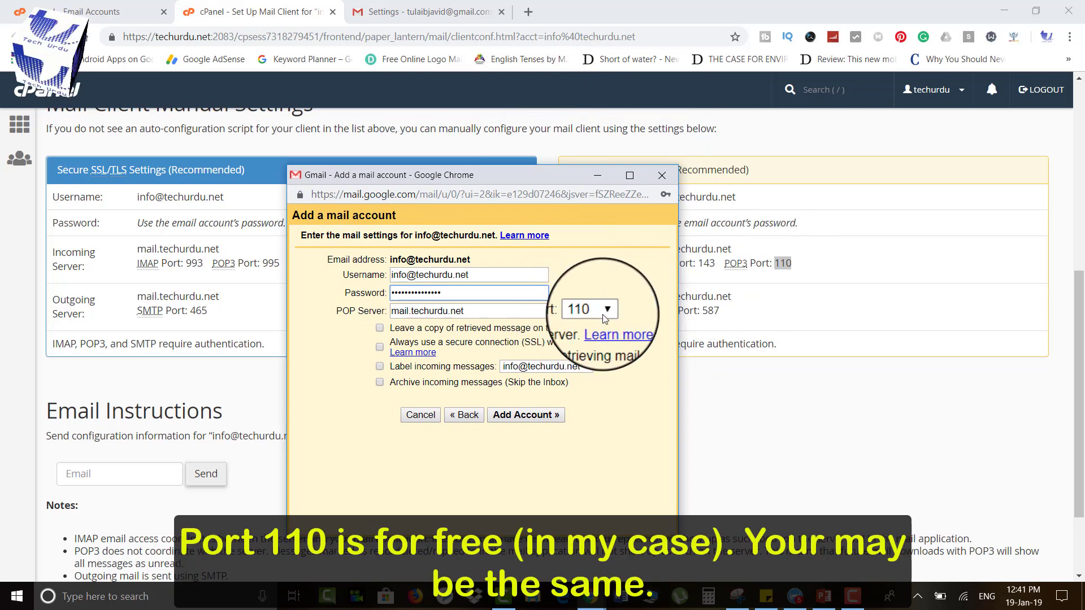
drag(556, 171, 633, 138)
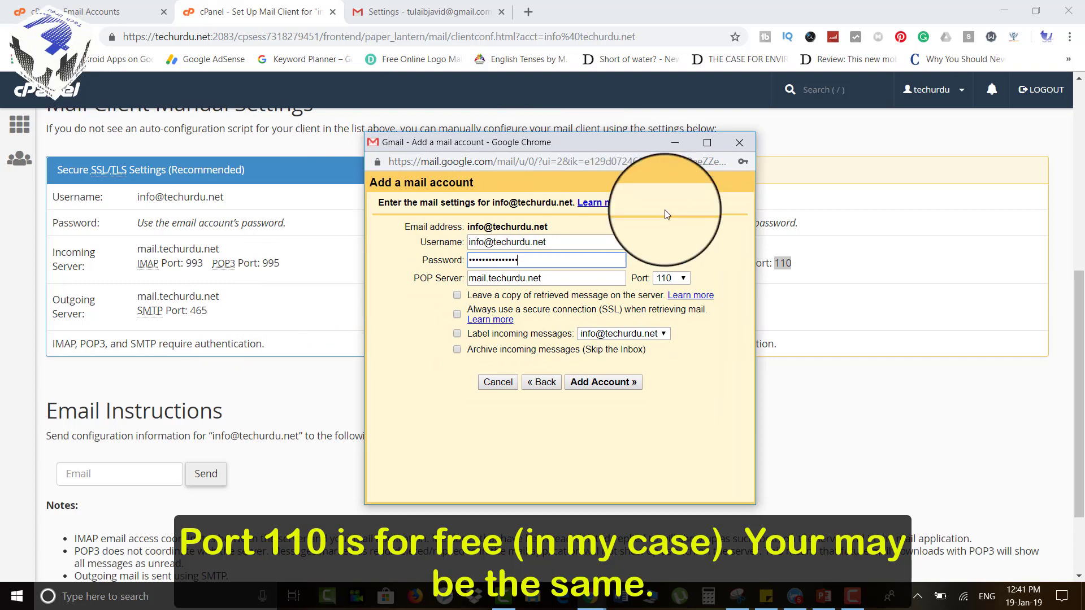
click(681, 278)
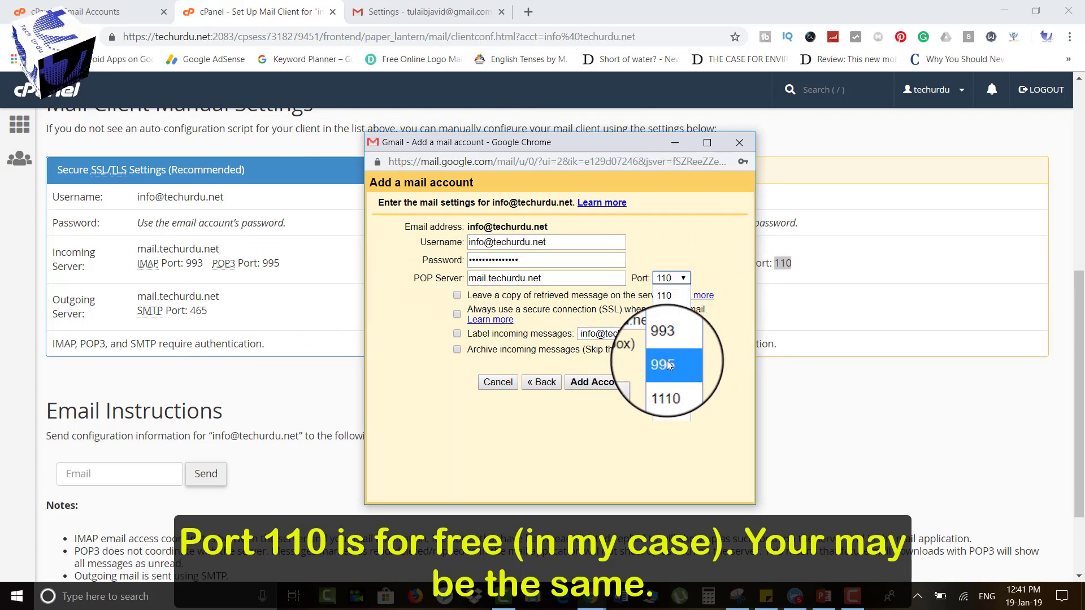
click(664, 296)
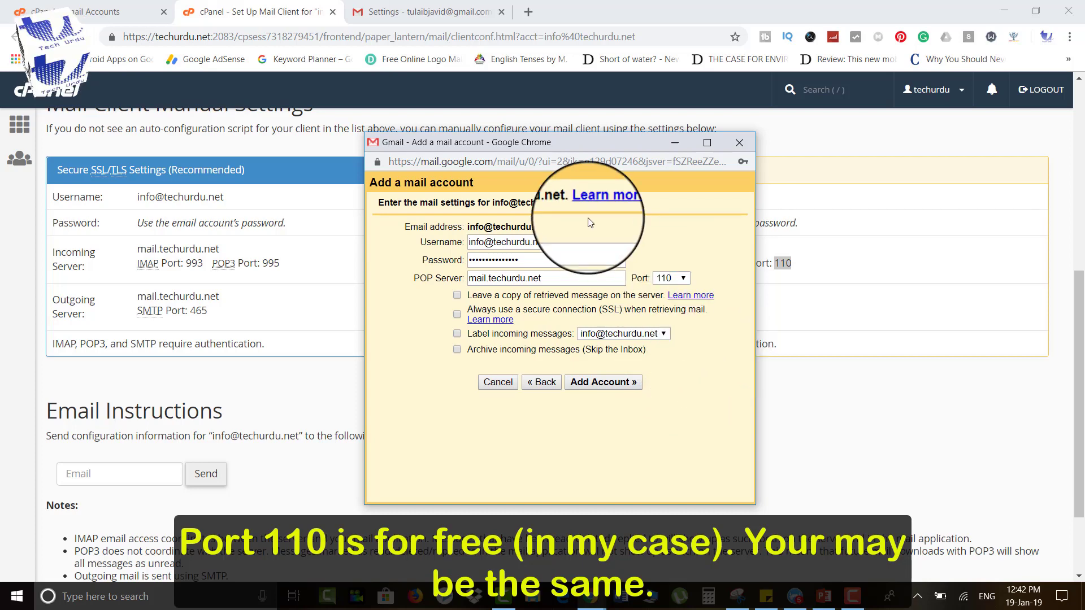
drag(565, 142, 494, 107)
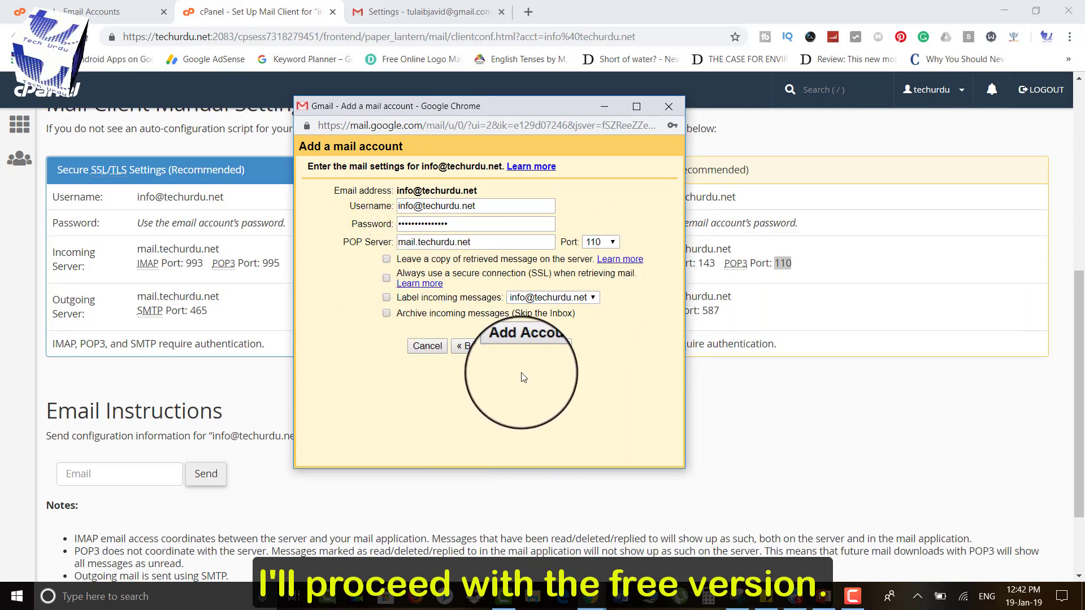
click(540, 347)
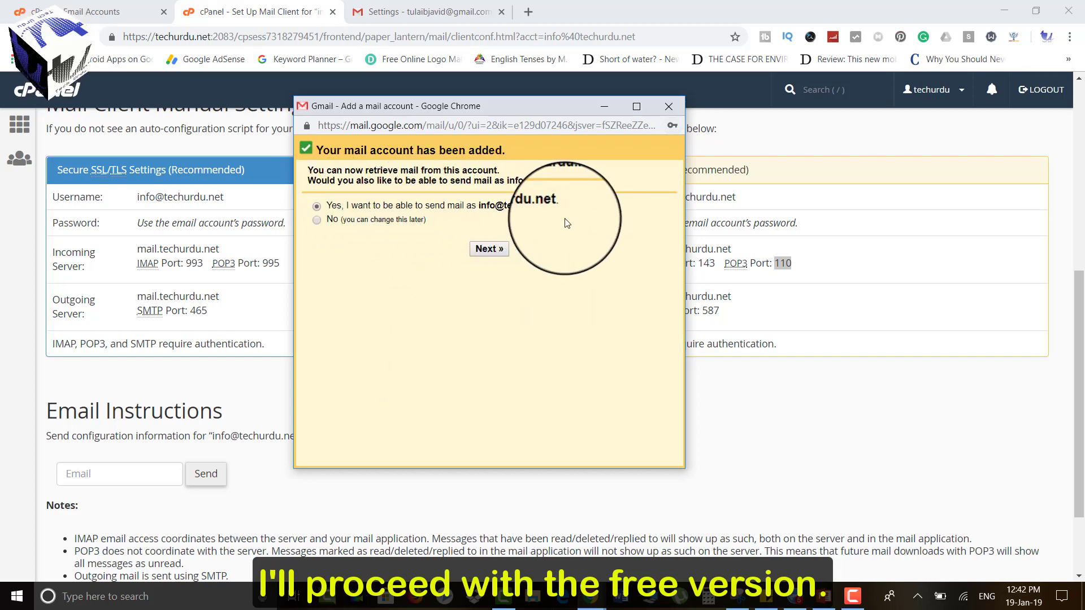
click(489, 250)
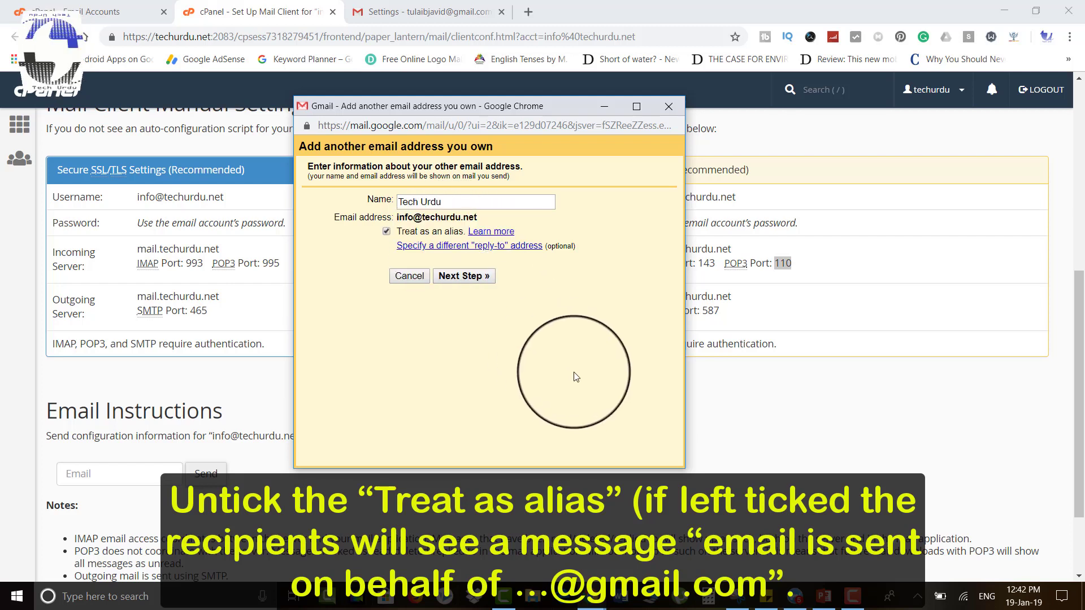
- Toggle 'Treat as an alias' off and back on for sender Tech Urdu
click(387, 231)
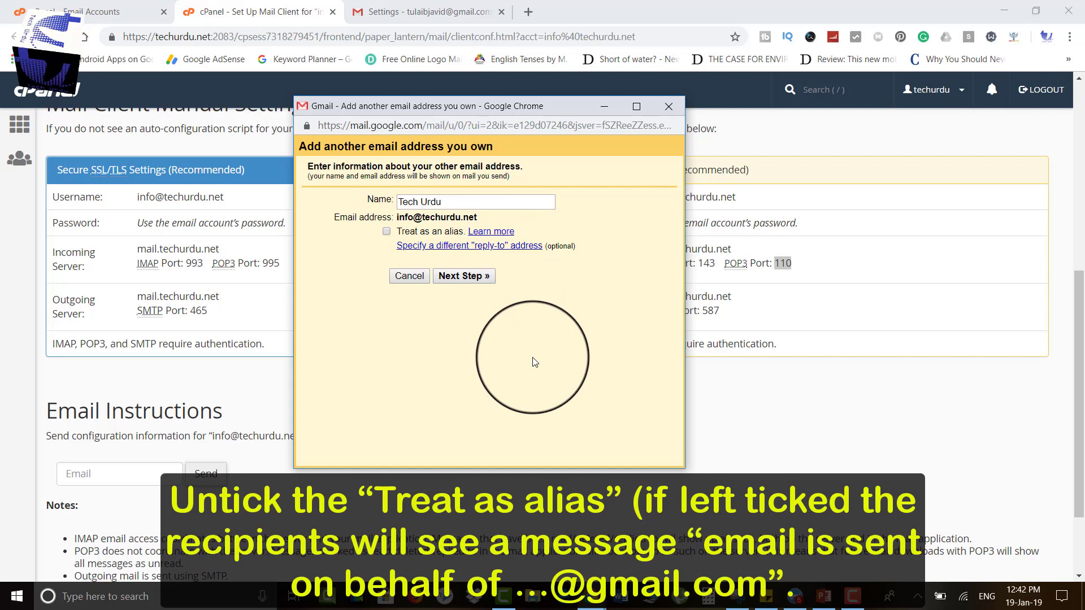
click(386, 232)
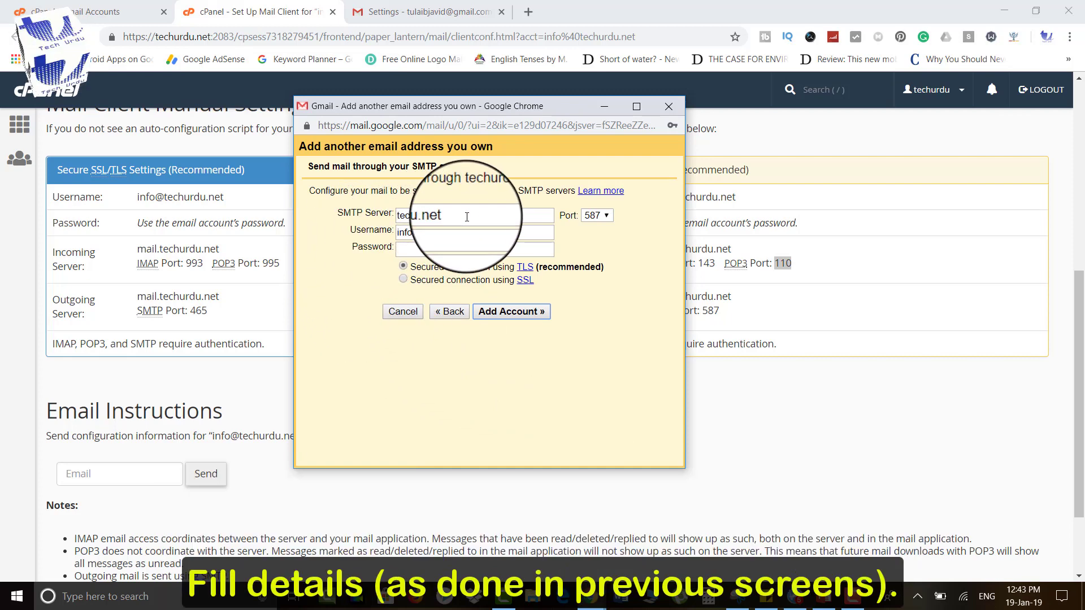
- Submit the techurdu.net SMTP settings using the saved password, then move the add-address popup aside
click(438, 230)
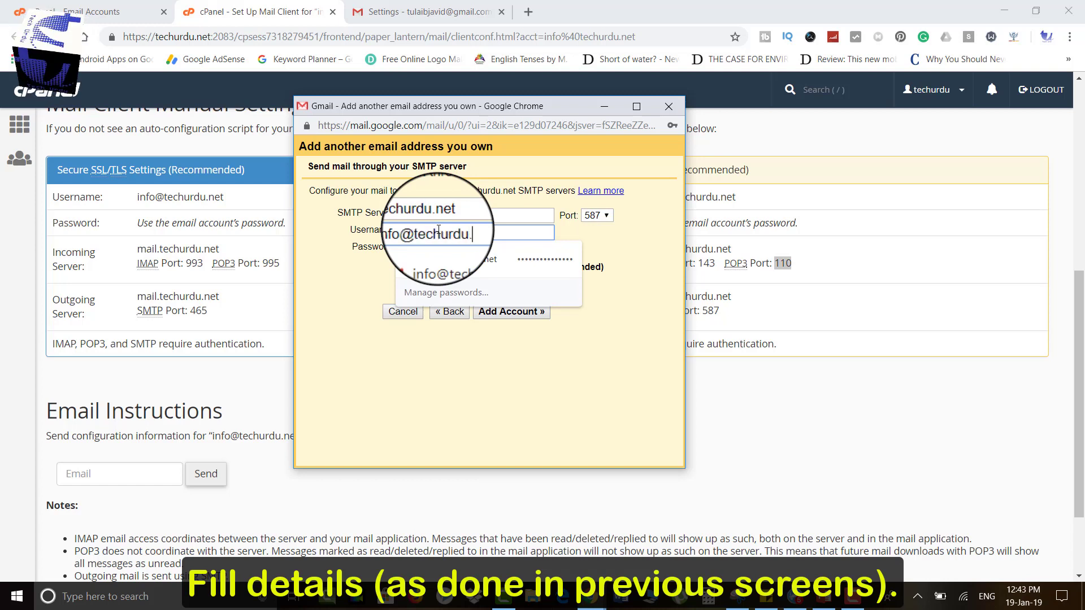
click(447, 259)
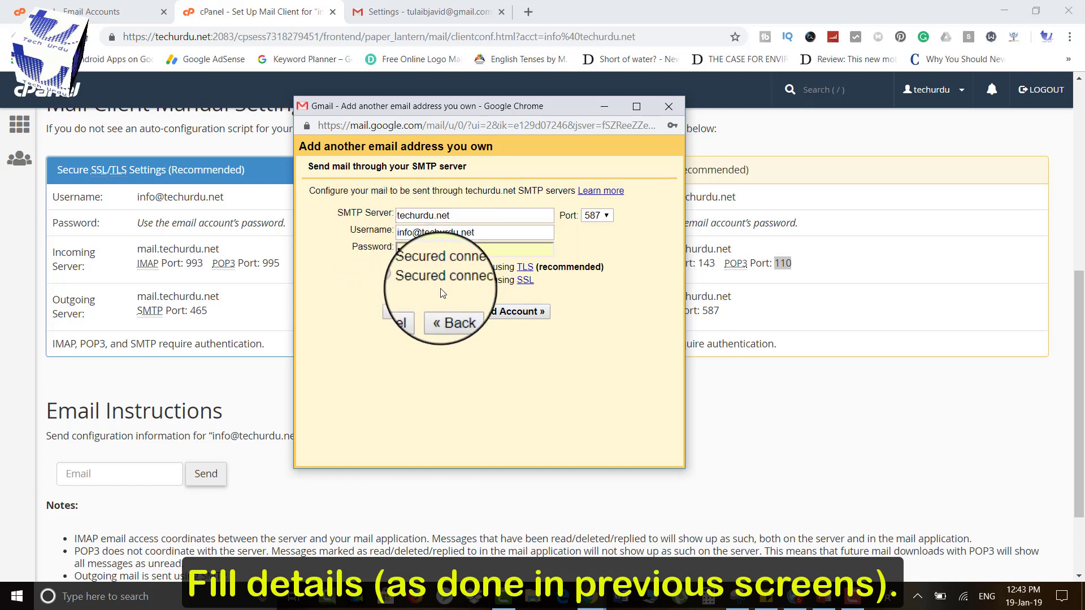
click(525, 315)
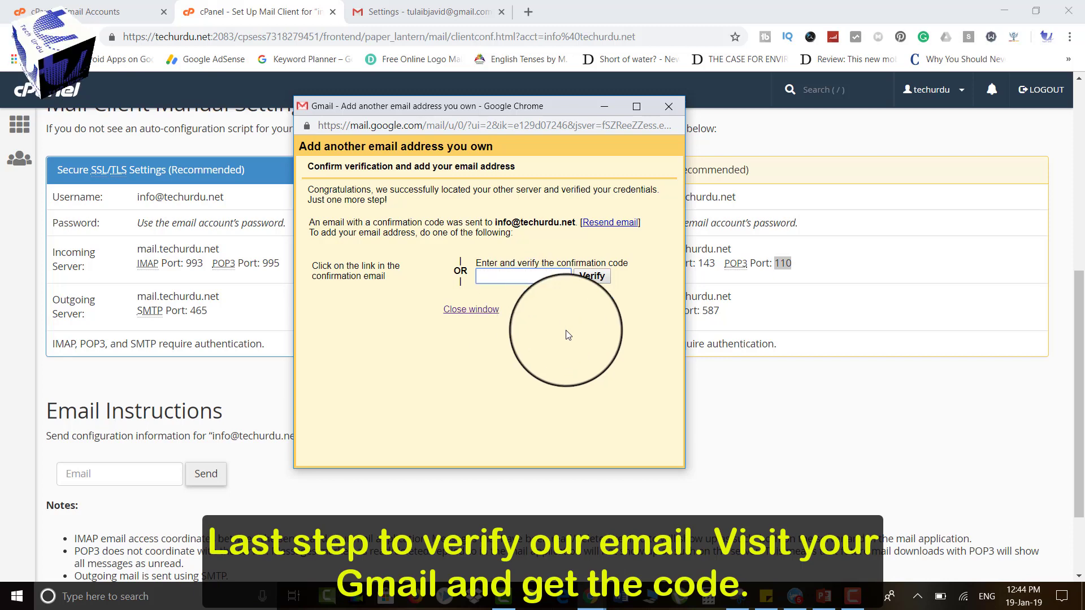
drag(507, 107, 307, 159)
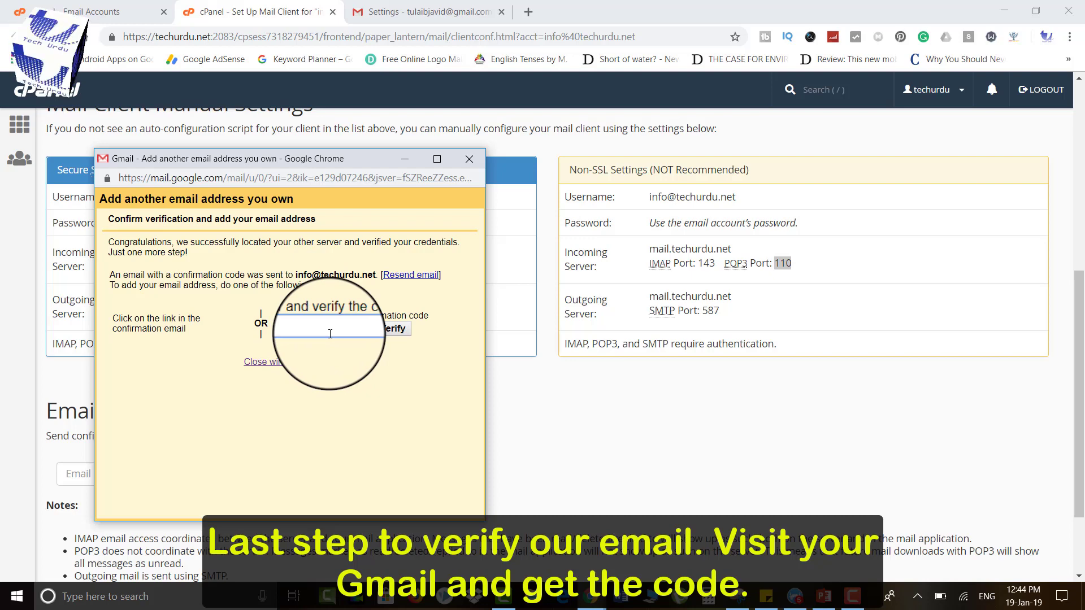
click(425, 13)
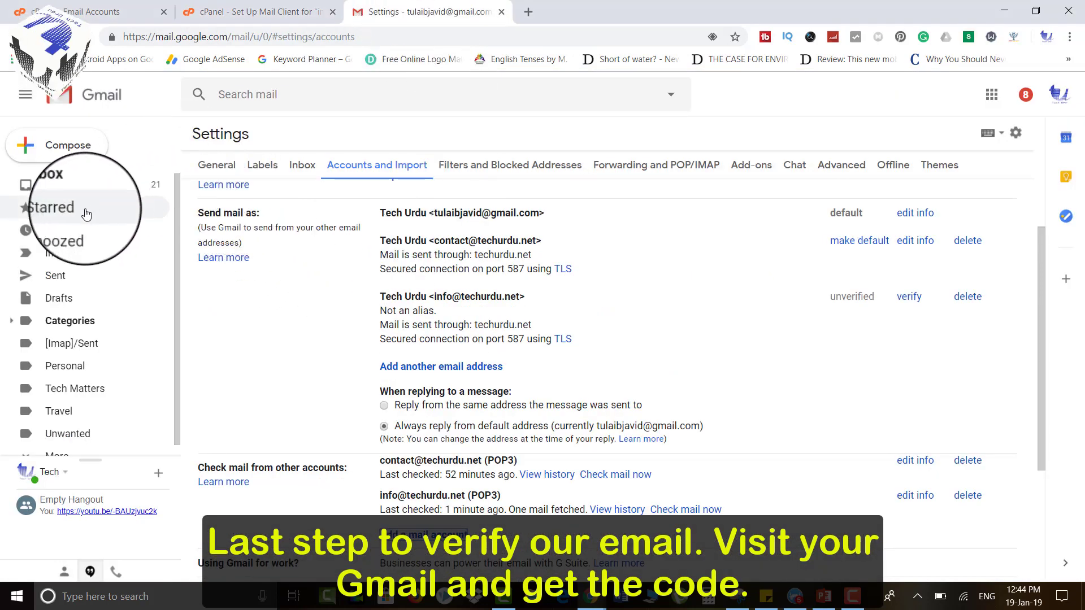
- Find and open the Gmail Team confirmation email in the inbox
click(66, 191)
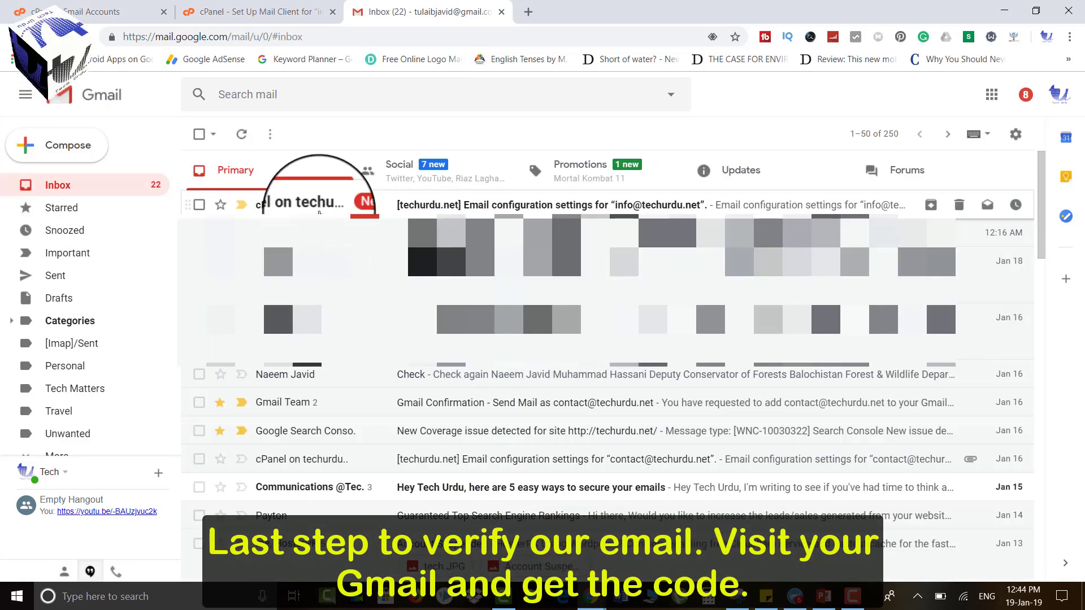
click(469, 206)
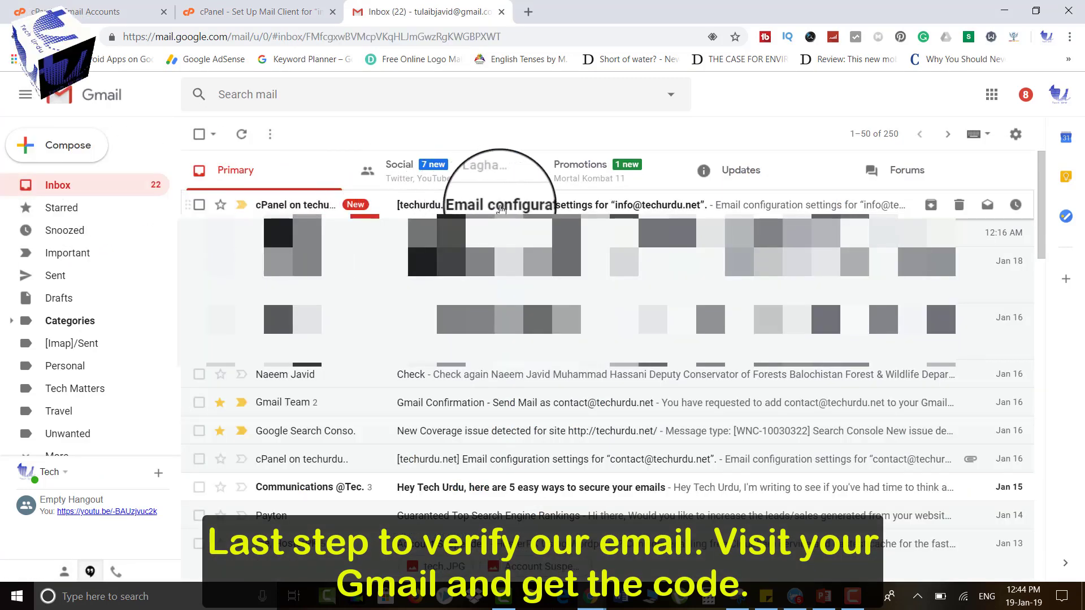
scroll(318, 413, down, 5)
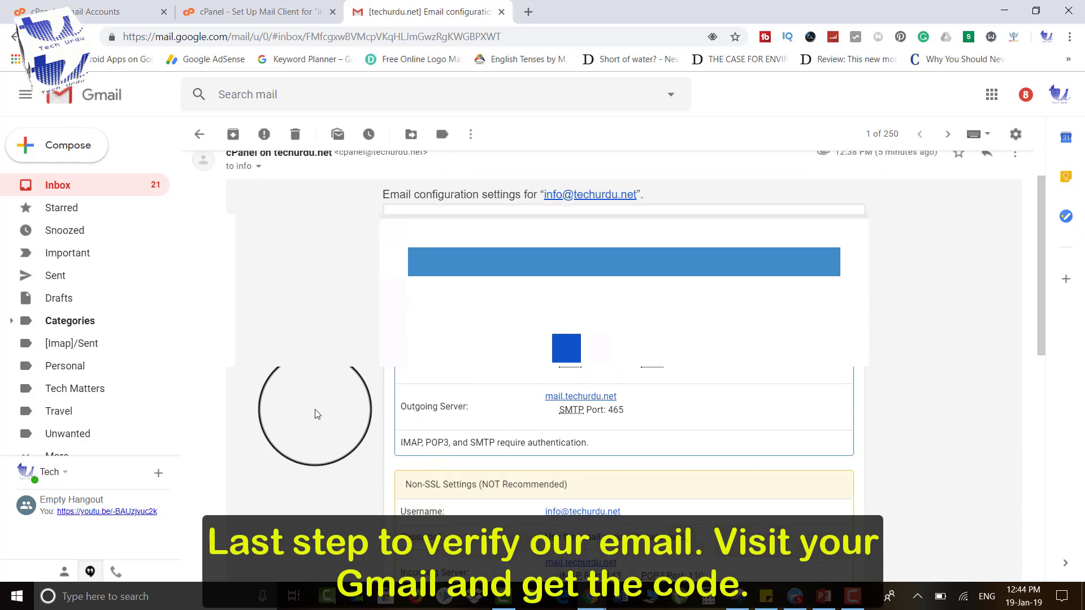
scroll(317, 414, down, 5)
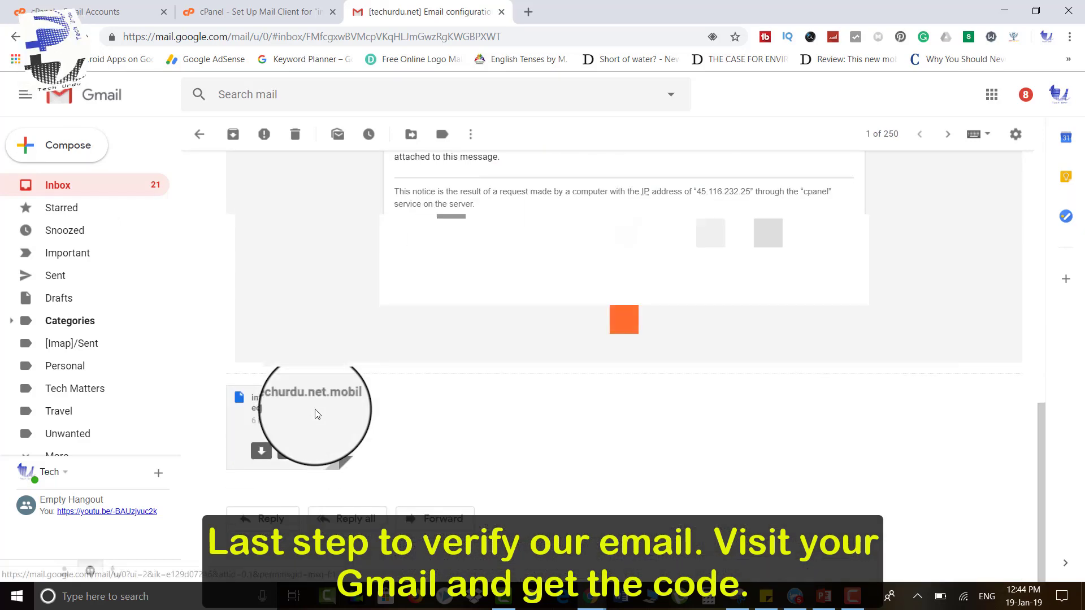
scroll(317, 415, up, 6)
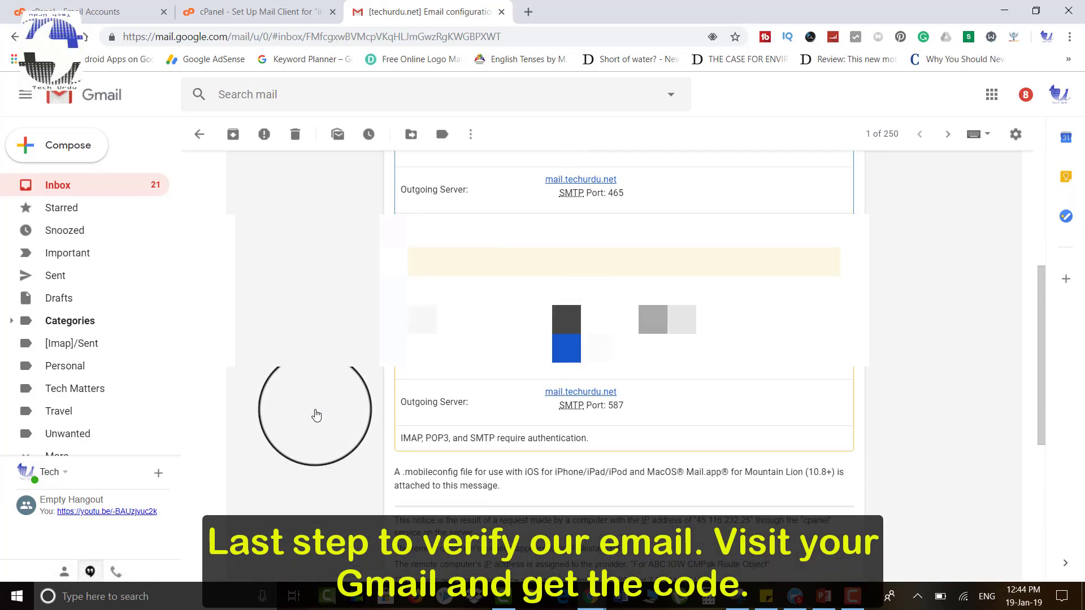
scroll(317, 416, up, 6)
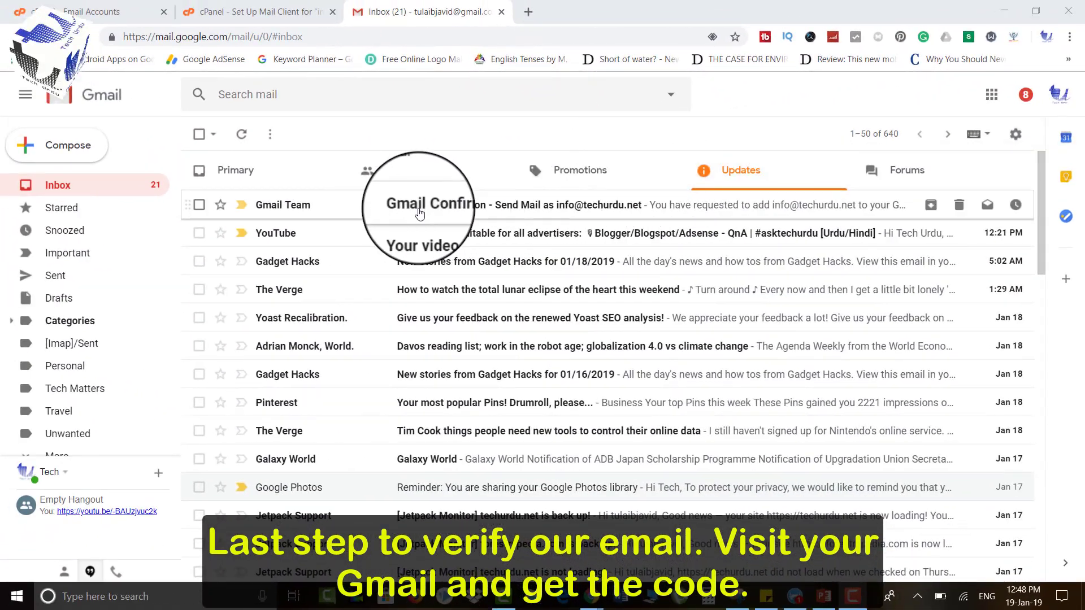
click(503, 213)
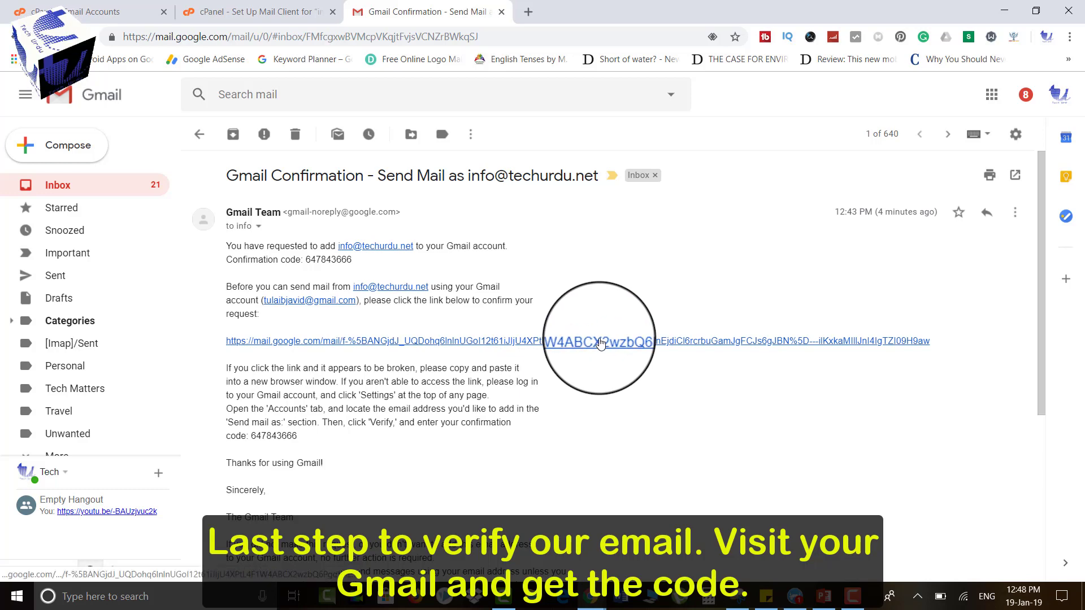
- Copy the confirmation code and paste it into the add-address popup's code field
drag(353, 260, 303, 264)
key(ctrl+c)
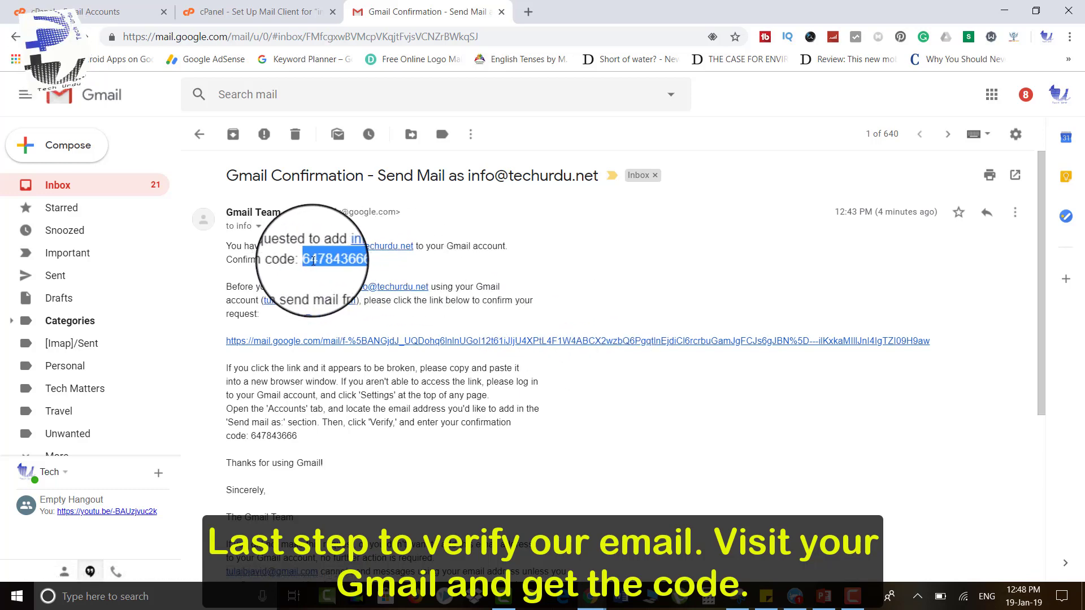
key(ctrl+1)
mouse_move(622, 596)
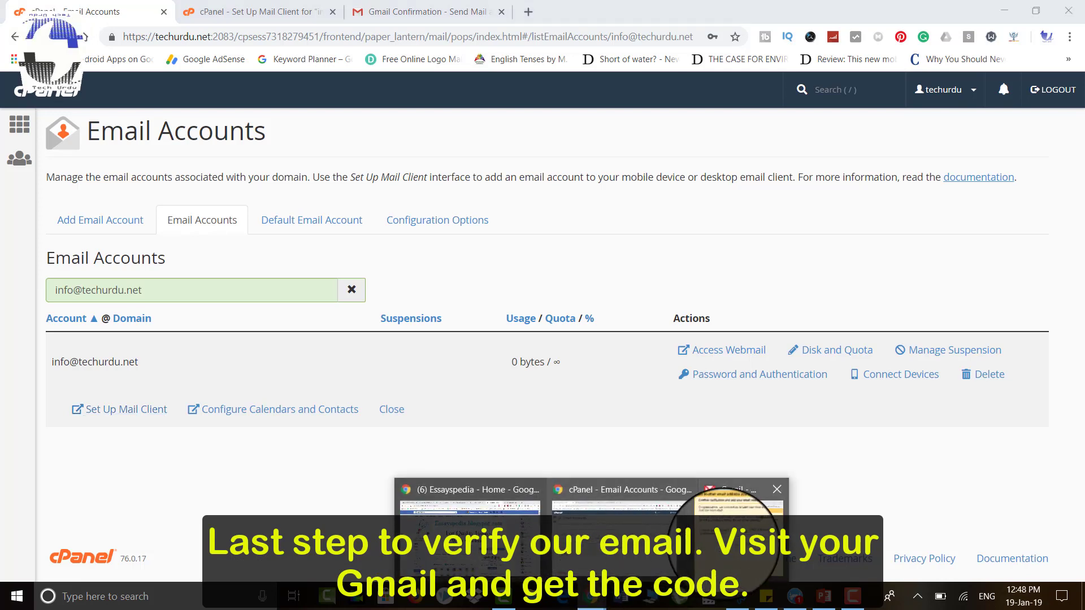
click(695, 557)
right_click(297, 329)
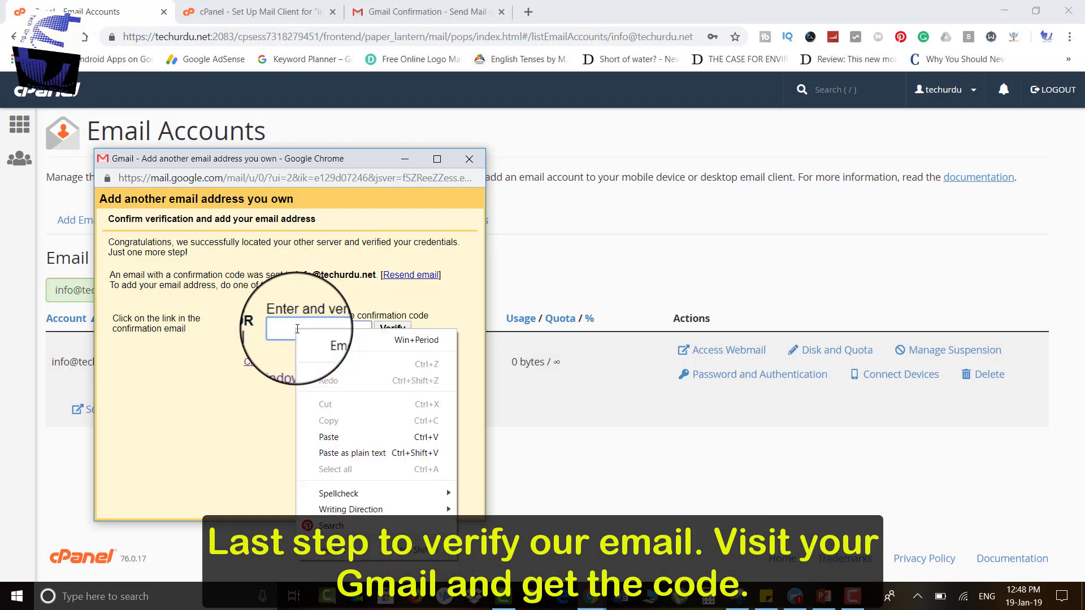
click(341, 438)
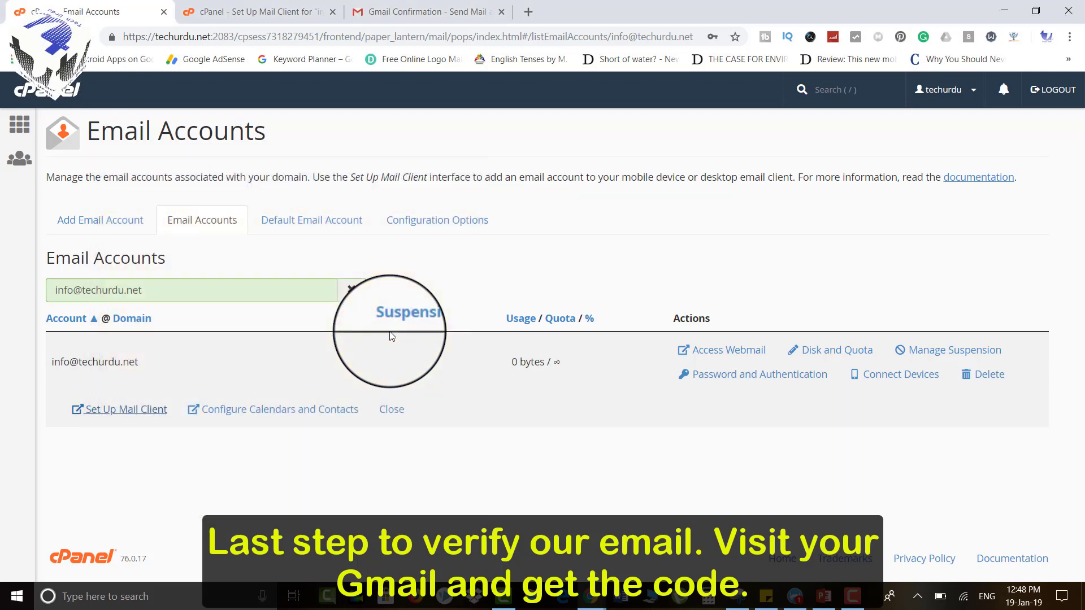
click(413, 12)
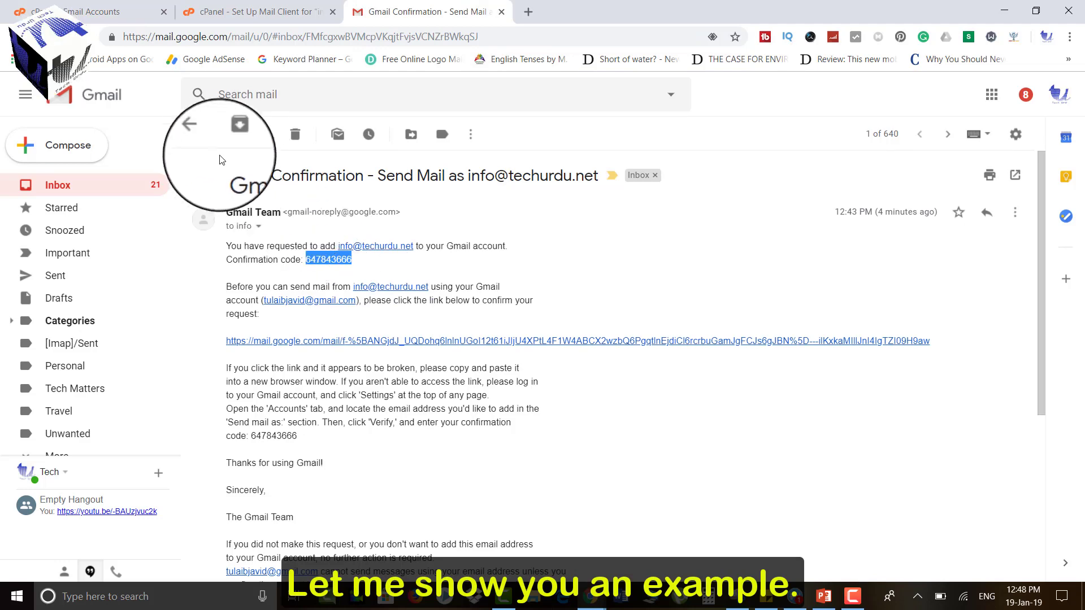
click(191, 135)
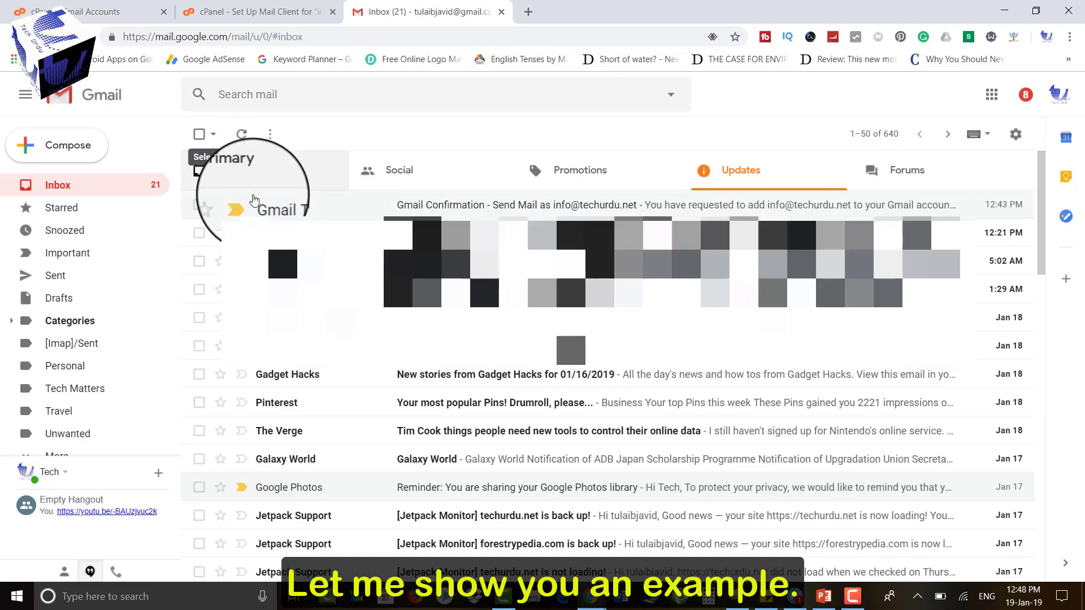
click(279, 181)
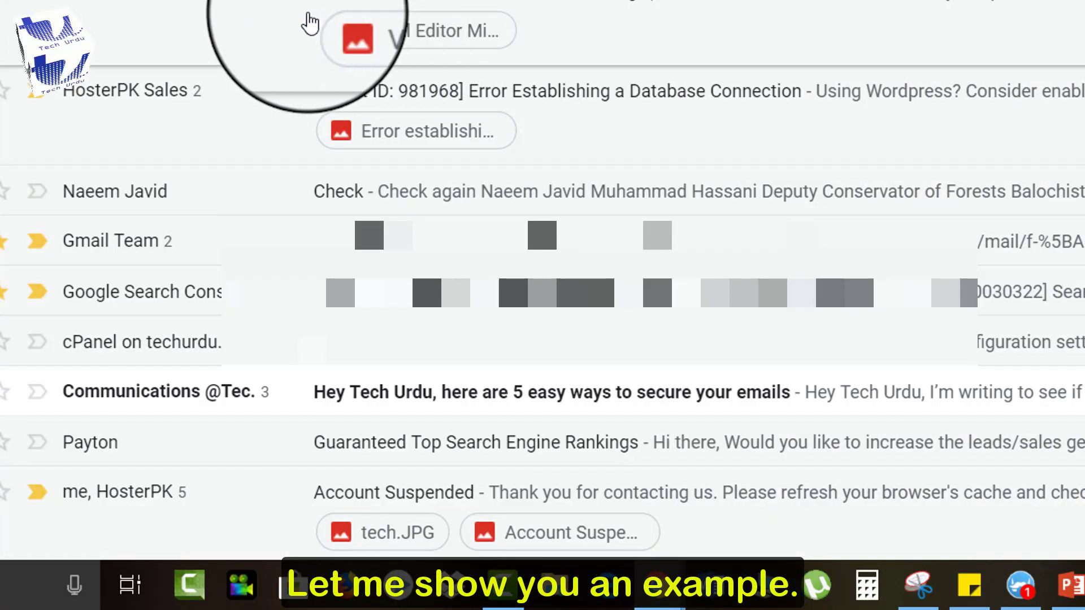
scroll(310, 24, down, 1)
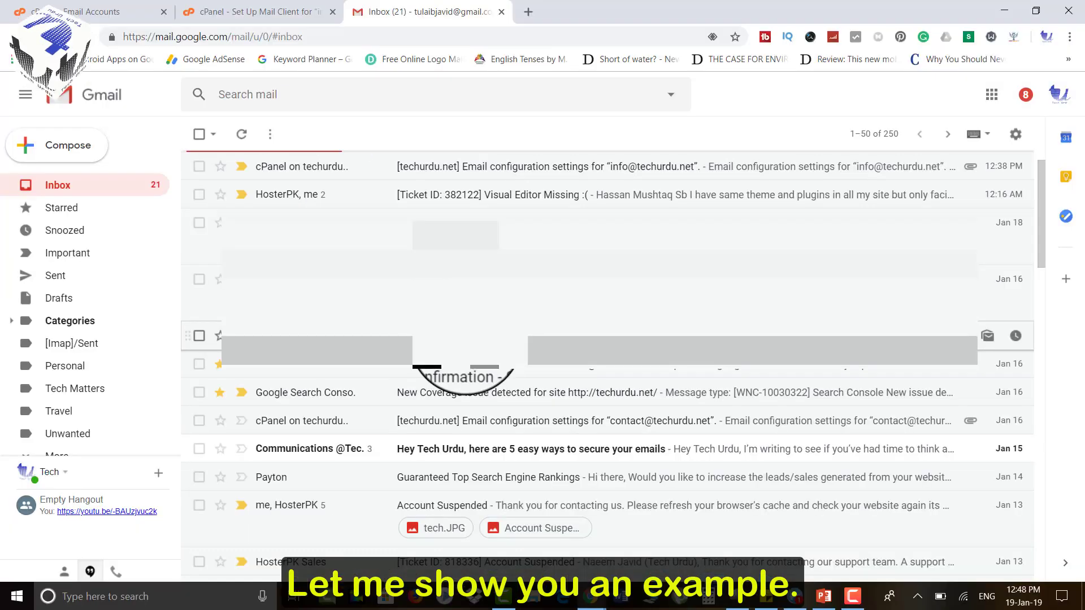
click(461, 336)
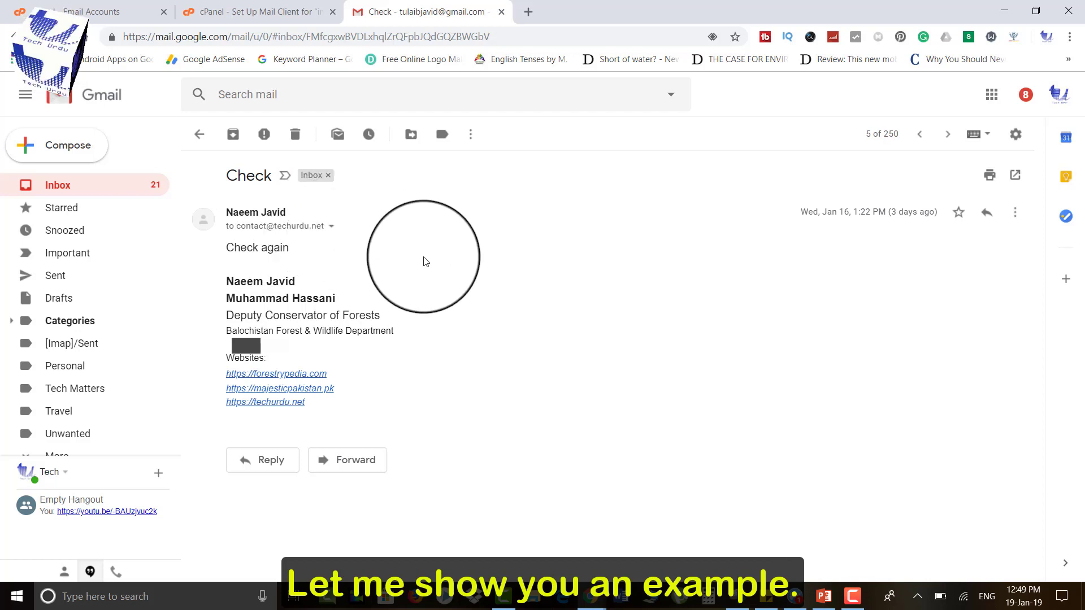
drag(237, 228, 325, 226)
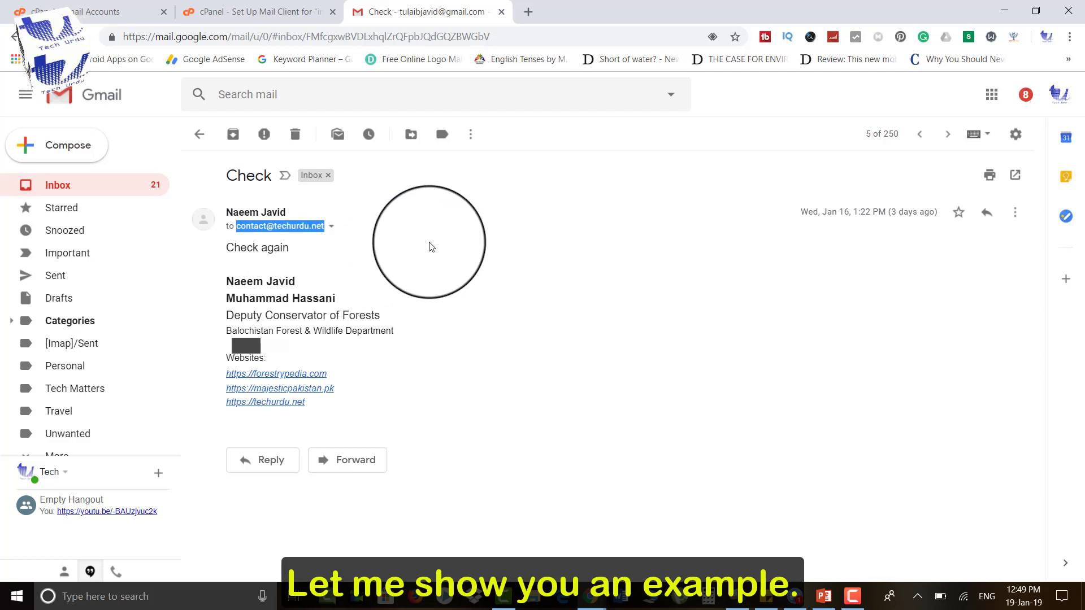
click(444, 246)
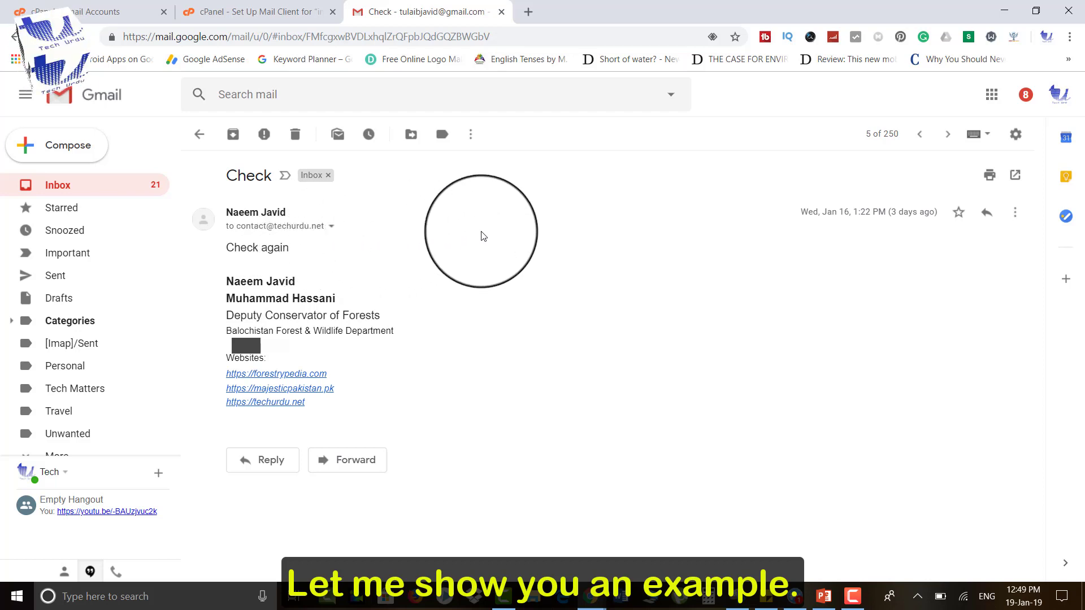
click(243, 12)
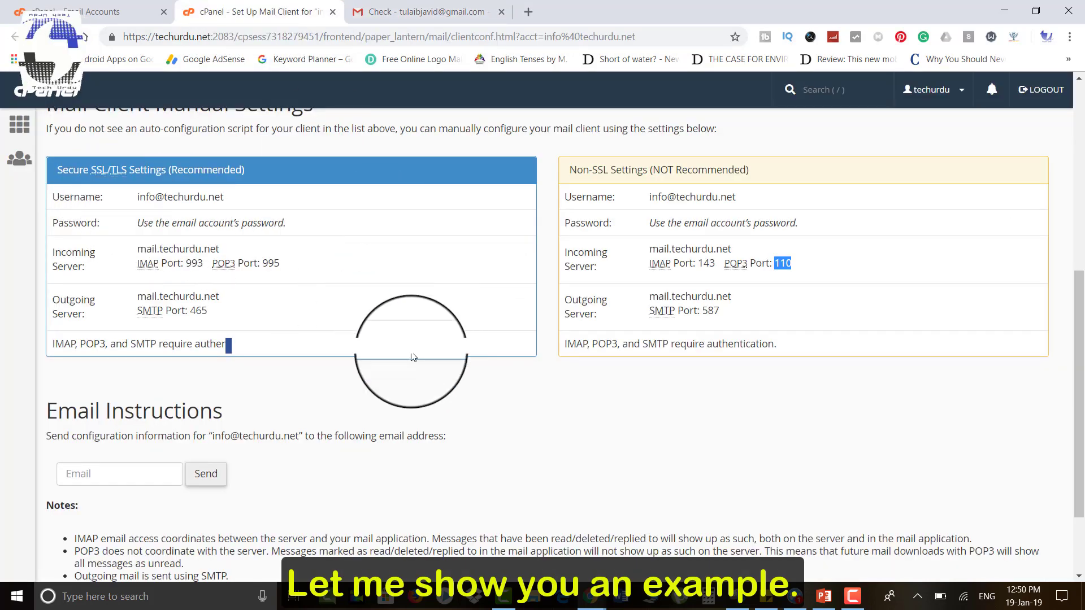
scroll(414, 357, down, 2)
scroll(414, 357, up, 10)
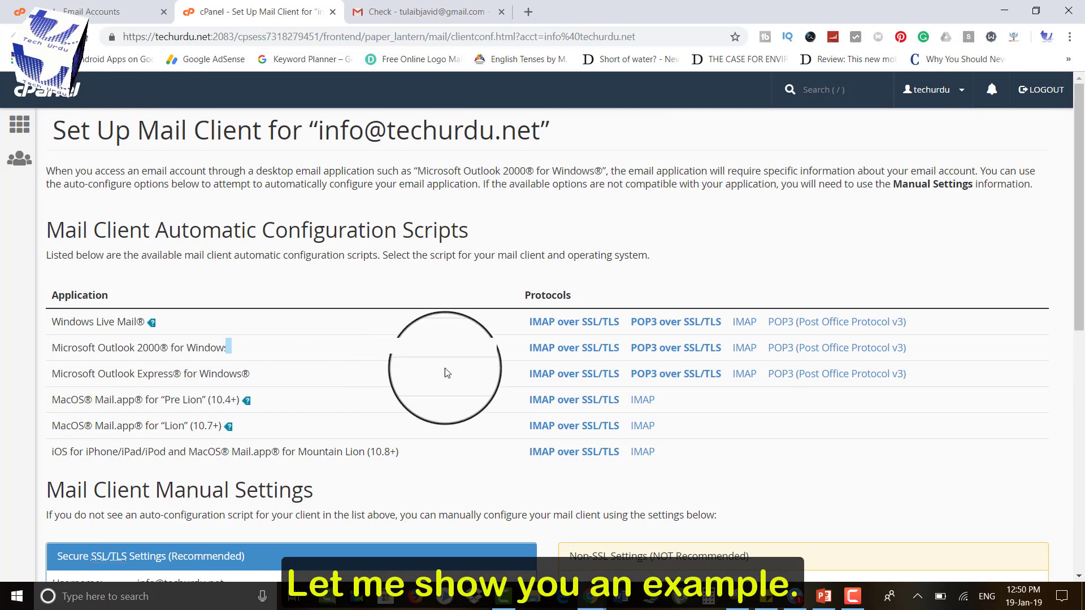
scroll(446, 368, down, 2)
scroll(447, 372, down, 3)
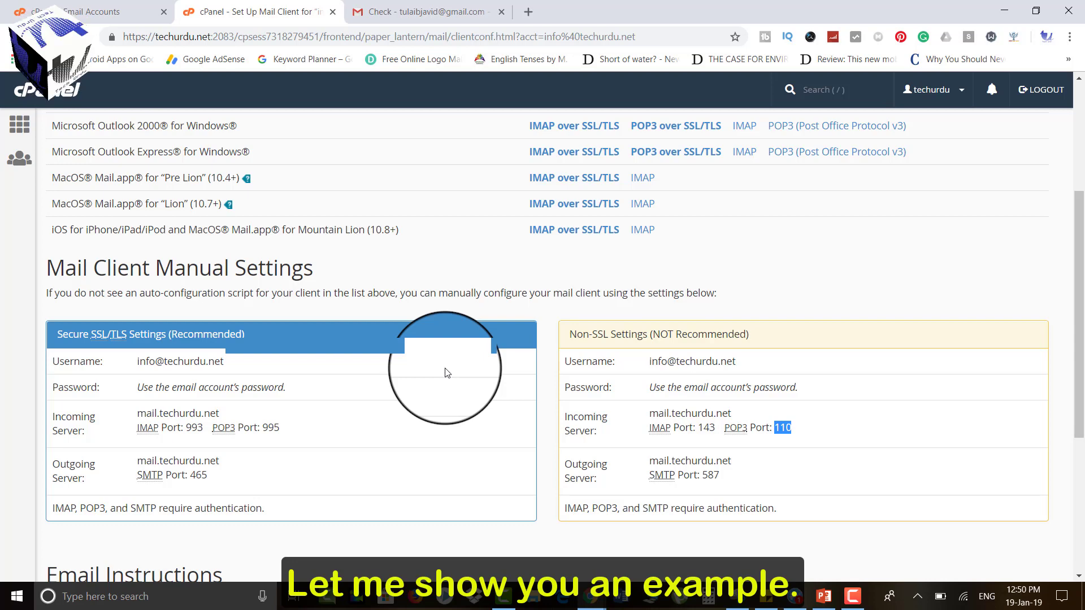
scroll(445, 372, up, 5)
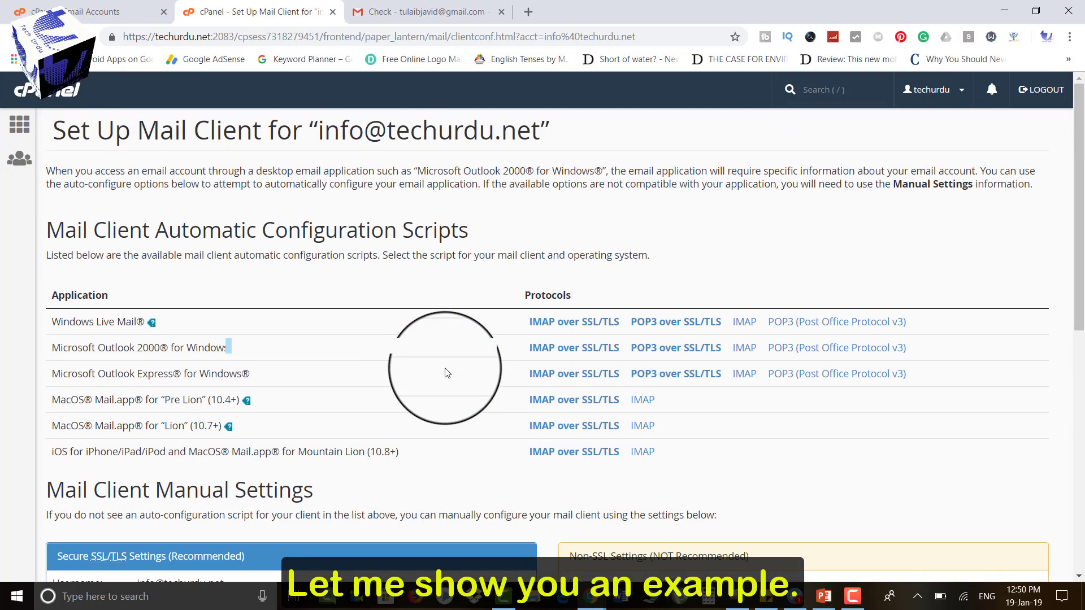